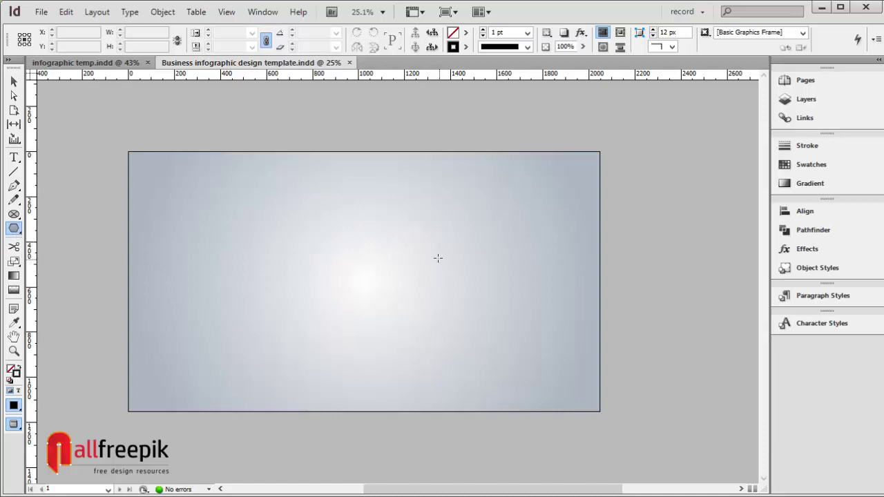
# Draw a three-sided polygon 460 px wide by 400 px tall on the page.
pyautogui.click(366, 250)
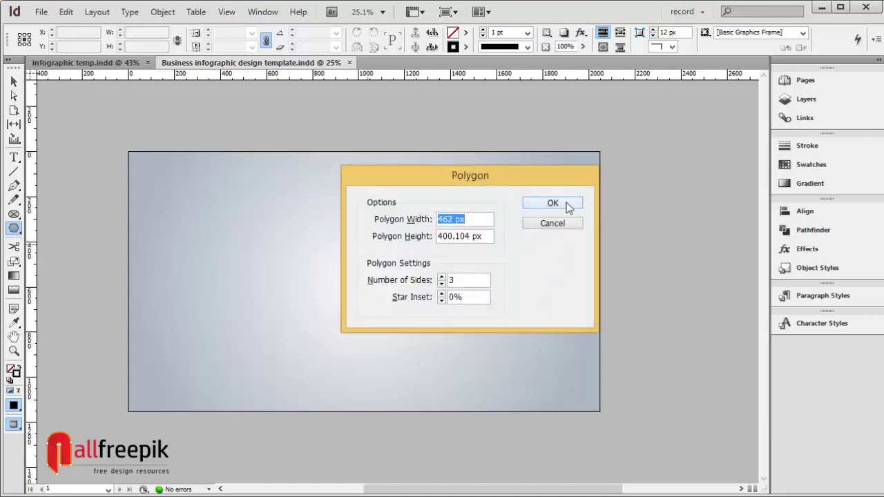
pyautogui.press('Tab')
pyautogui.write('40')
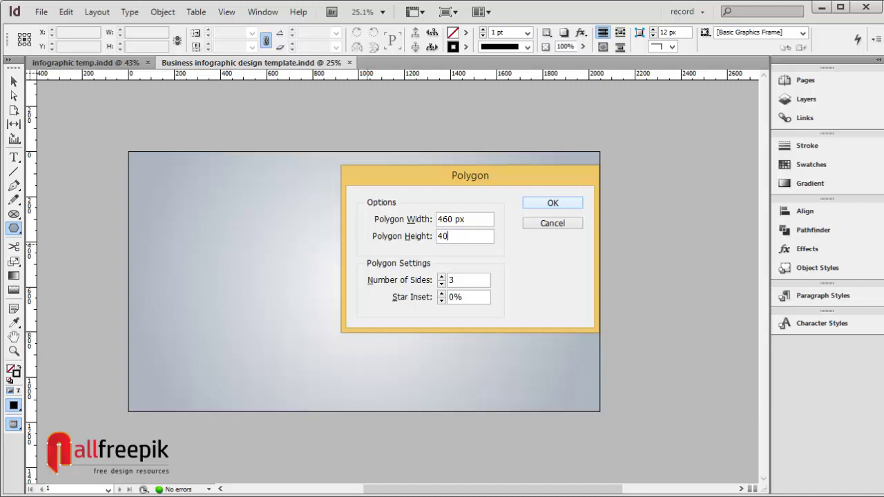
pyautogui.click(566, 202)
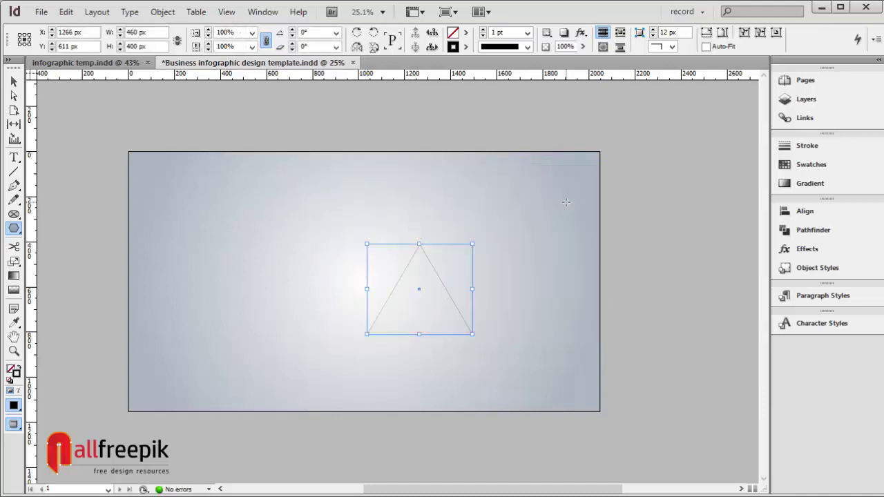
# Move the triangle lower on the page and give it 24 px rounded corners.
pyautogui.click(14, 83)
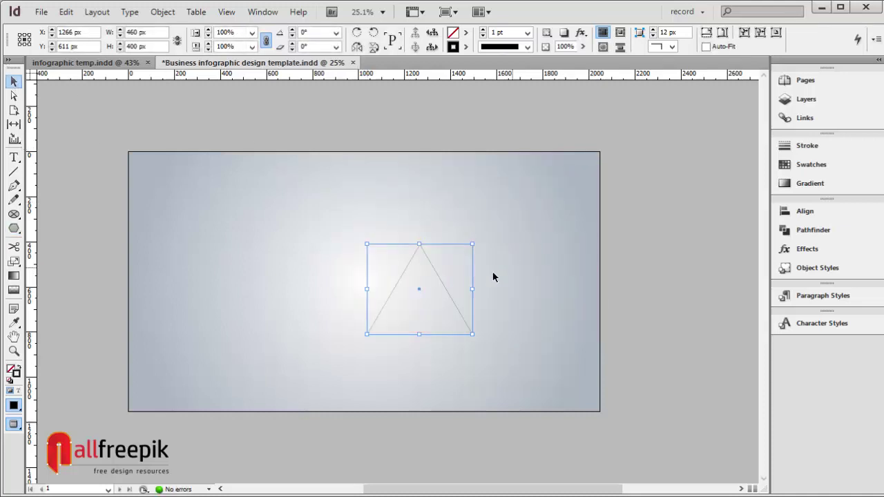
pyautogui.moveTo(442, 285); pyautogui.dragTo(388, 313)
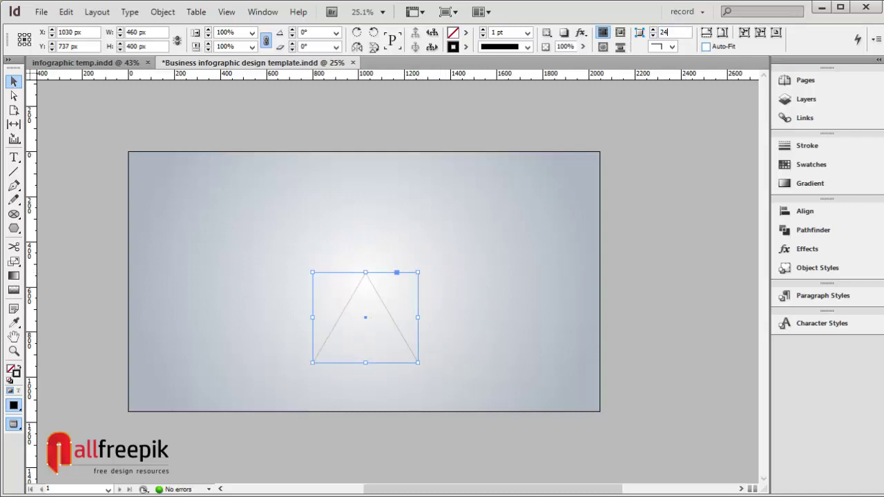
pyautogui.press('Tab')
pyautogui.click(663, 48)
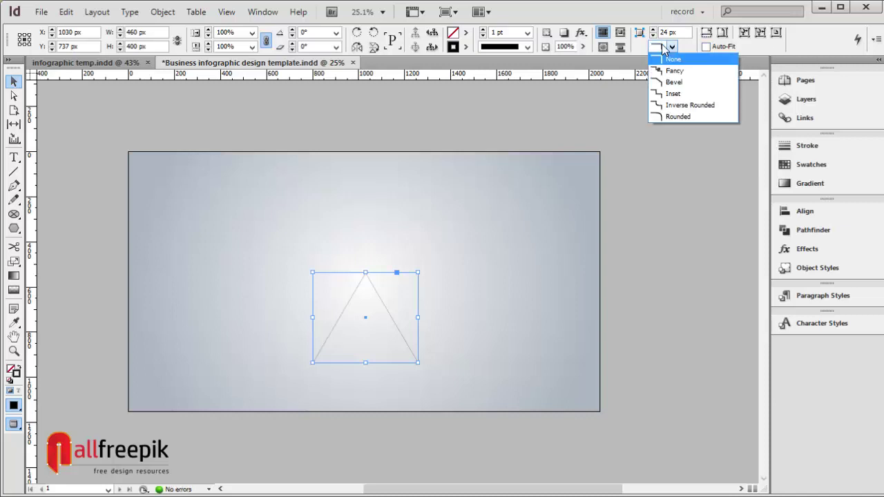
pyautogui.click(663, 116)
pyautogui.click(638, 250)
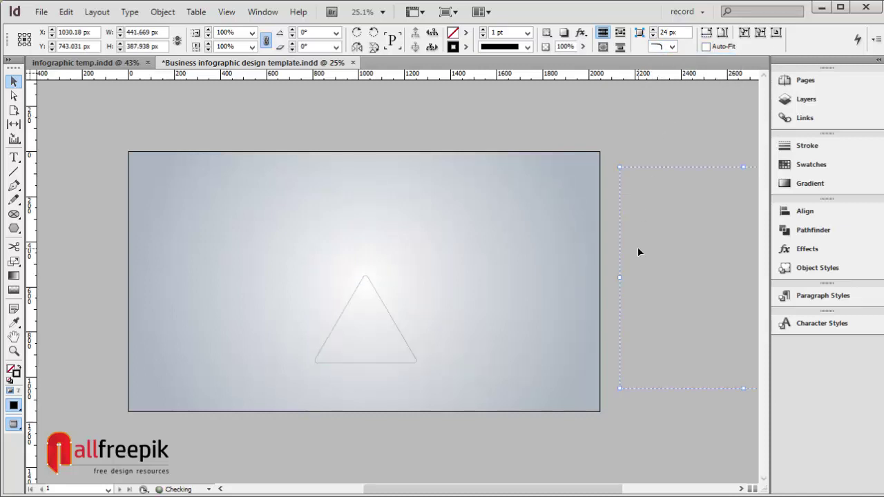
# Fill the triangle with white New Gradient Swatch 8 and set its stroke to None.
pyautogui.click(385, 305)
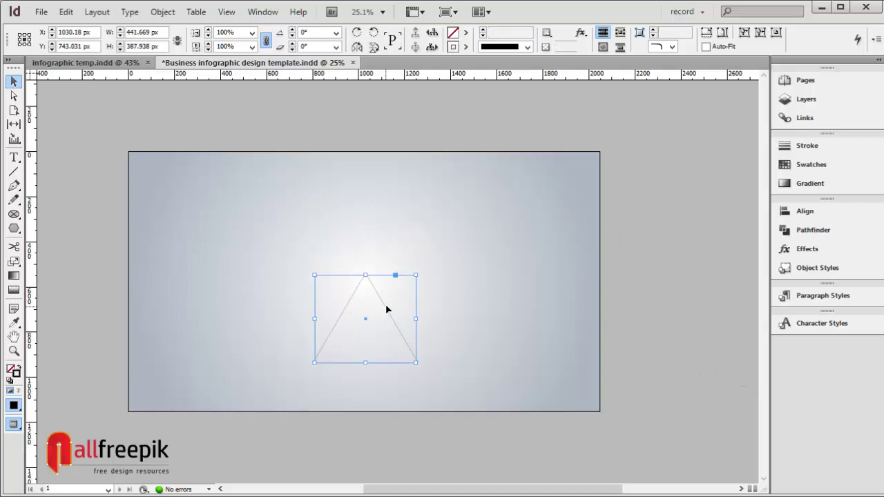
pyautogui.click(465, 33)
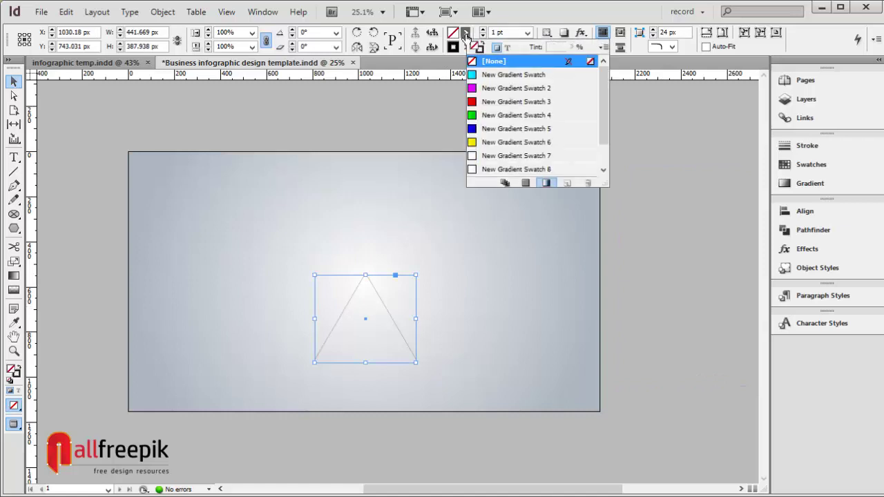
pyautogui.click(509, 170)
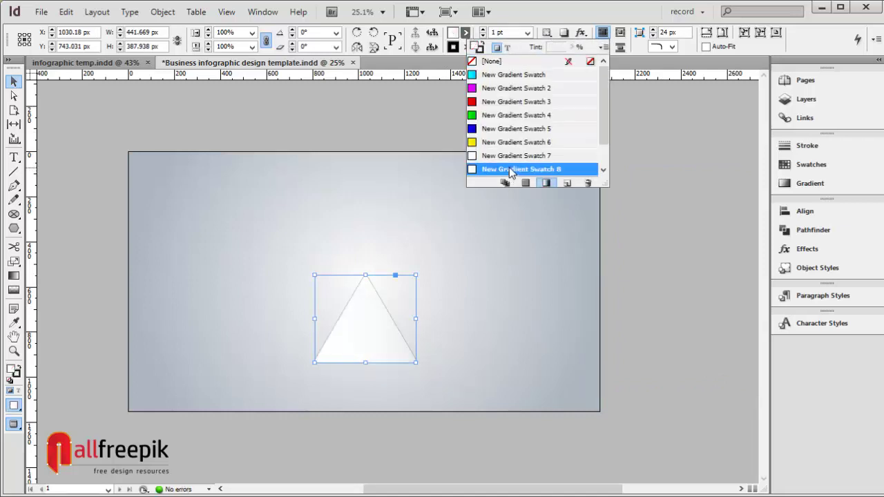
pyautogui.click(465, 47)
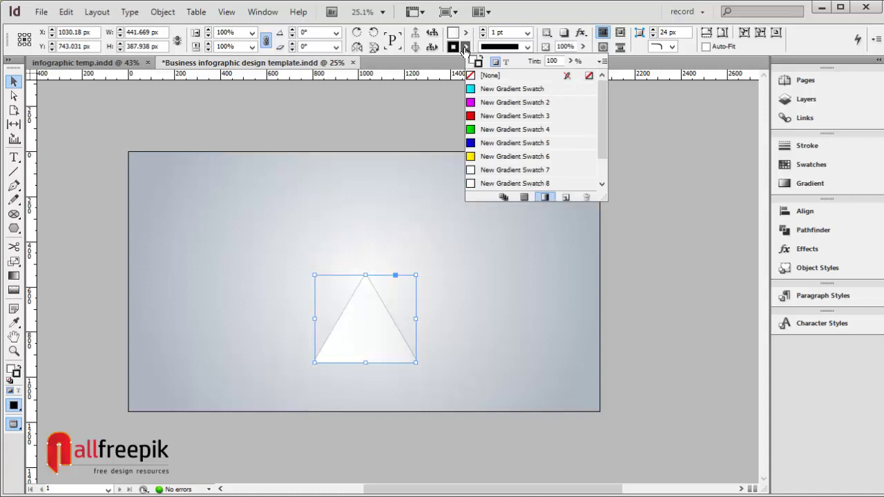
pyautogui.click(487, 73)
pyautogui.click(596, 134)
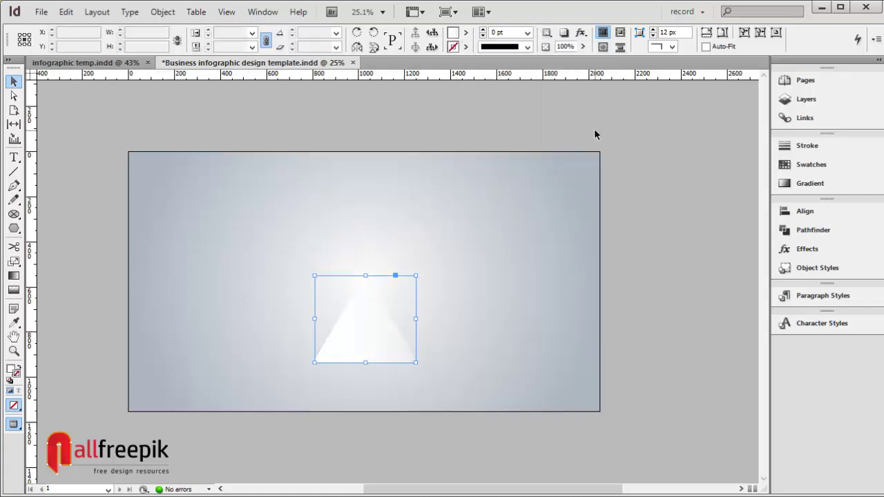
pyautogui.click(373, 320)
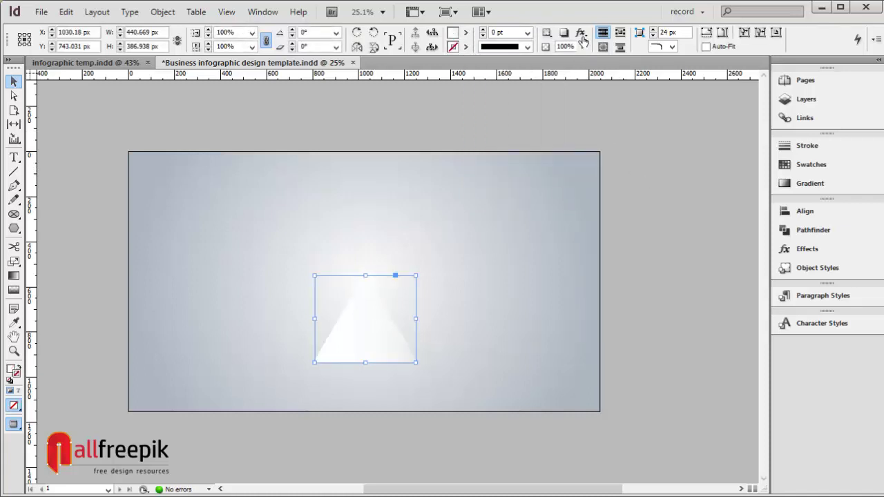
# Add a Multiply drop shadow at 50% opacity, 5 px X/Y offsets and size 3.
pyautogui.click(582, 36)
pyautogui.click(632, 54)
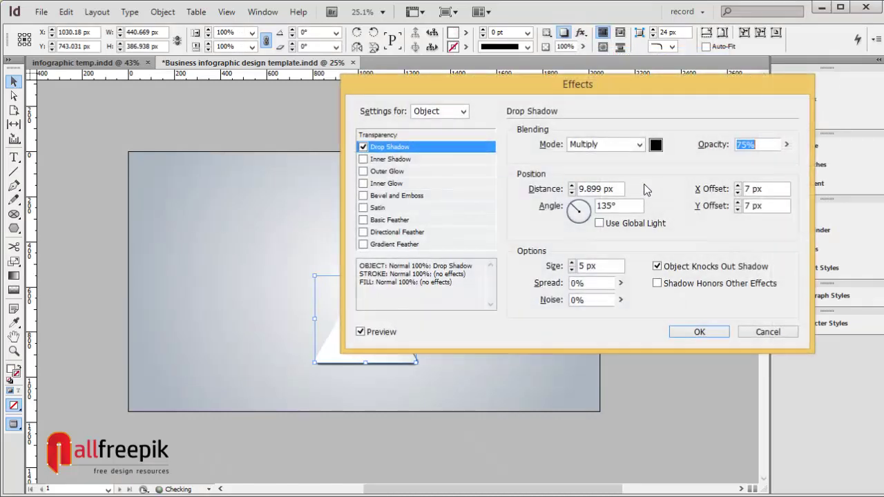
pyautogui.click(715, 192)
pyautogui.hotkey('shift', 'Tab')
pyautogui.hotkey('shift', 'Tab')
pyautogui.hotkey('shift', 'Tab')
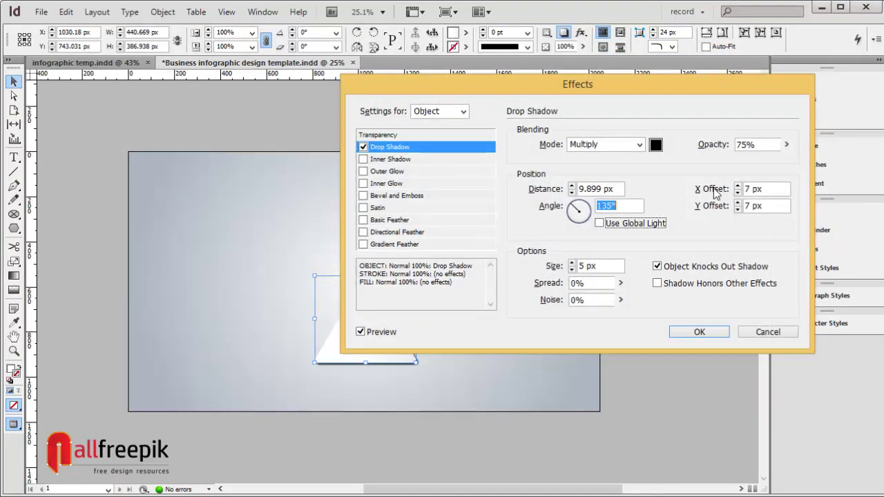
pyautogui.hotkey('shift', 'Tab')
pyautogui.write('50')
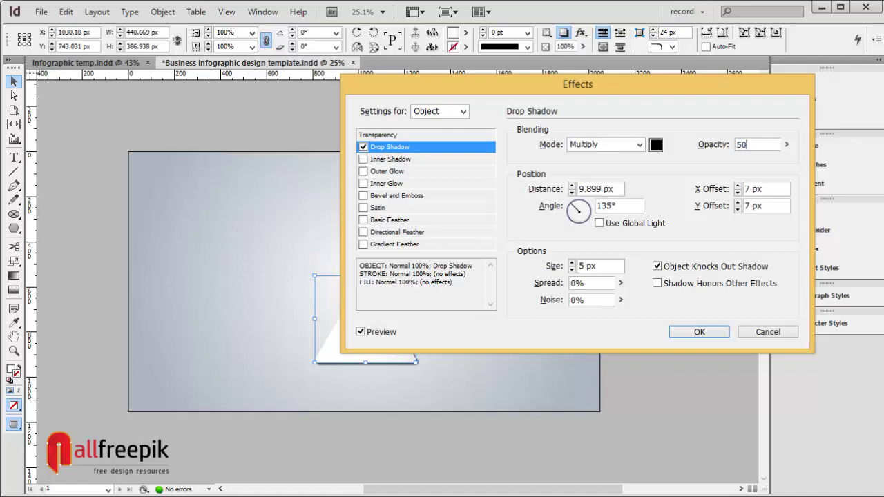
pyautogui.press('Tab')
pyautogui.press('Tab')
pyautogui.press('Tab')
pyautogui.press('Tab')
pyautogui.write('5')
pyautogui.press('Tab')
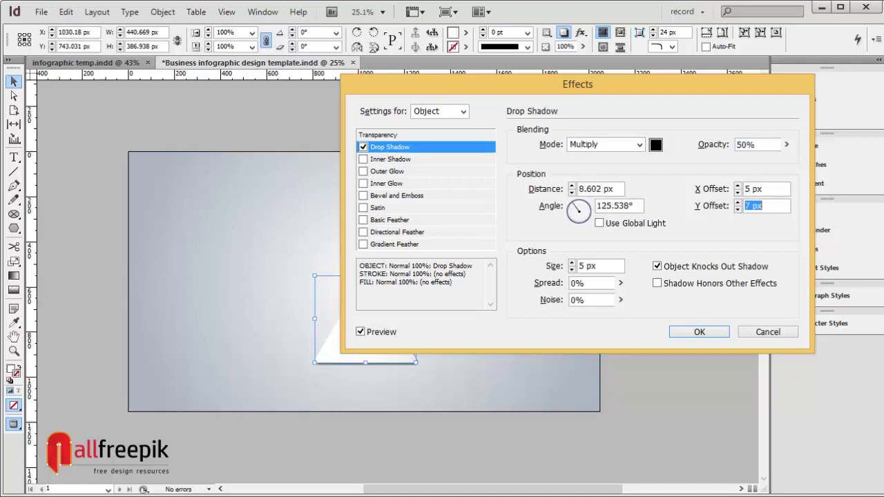
pyautogui.write('5')
pyautogui.press('Tab')
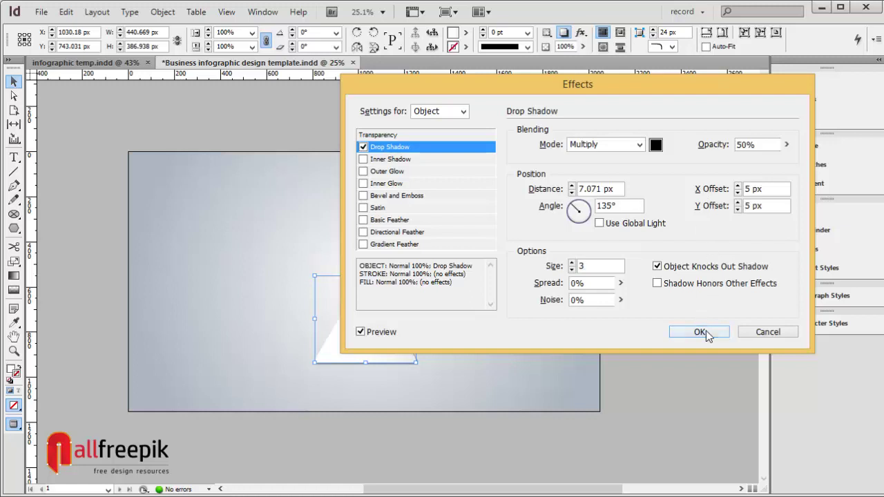
pyautogui.click(699, 332)
pyautogui.click(650, 321)
# Paste a copy of the triangle in place, rotate it 180° and move it above the original.
pyautogui.click(384, 351)
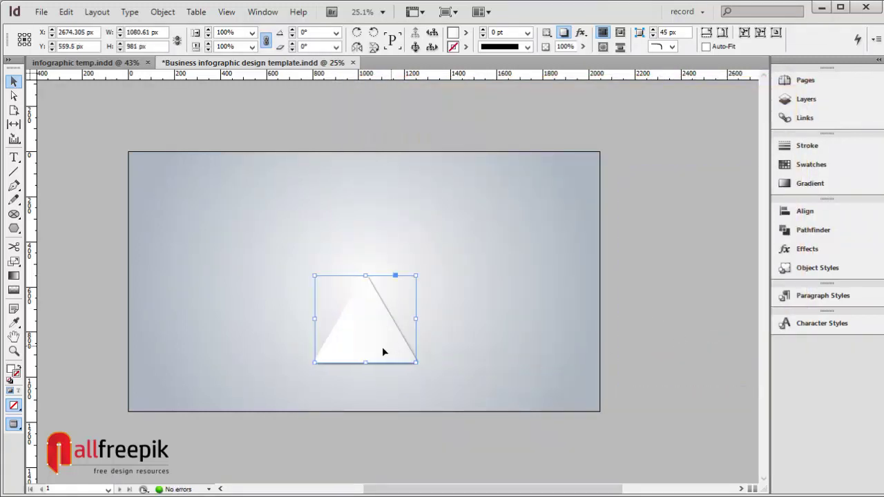
pyautogui.moveTo(370, 339); pyautogui.dragTo(371, 348)
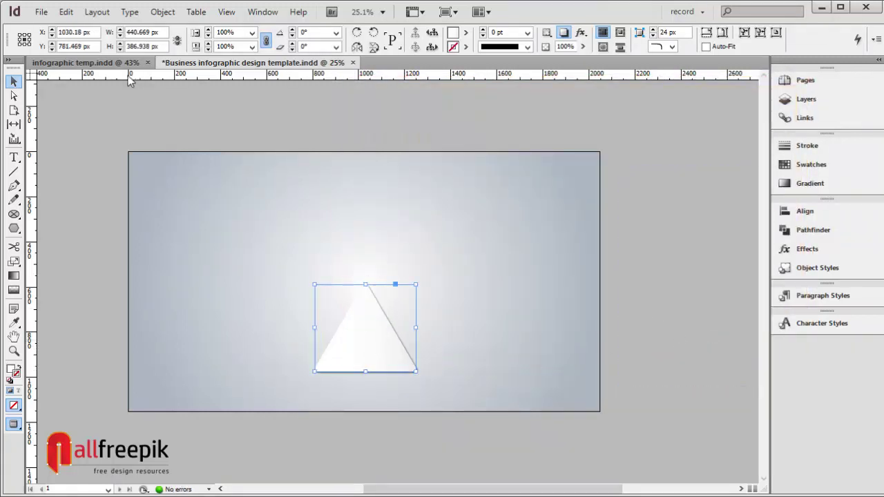
pyautogui.click(66, 12)
pyautogui.click(112, 81)
pyautogui.click(66, 11)
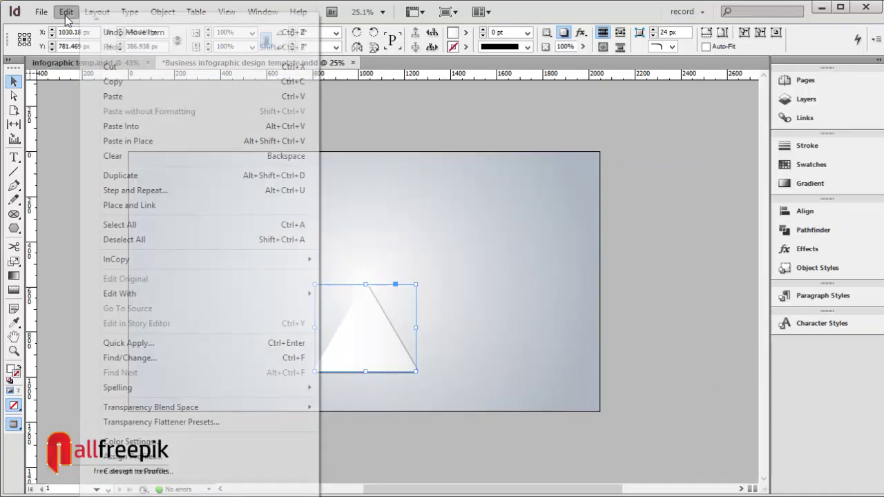
pyautogui.click(133, 141)
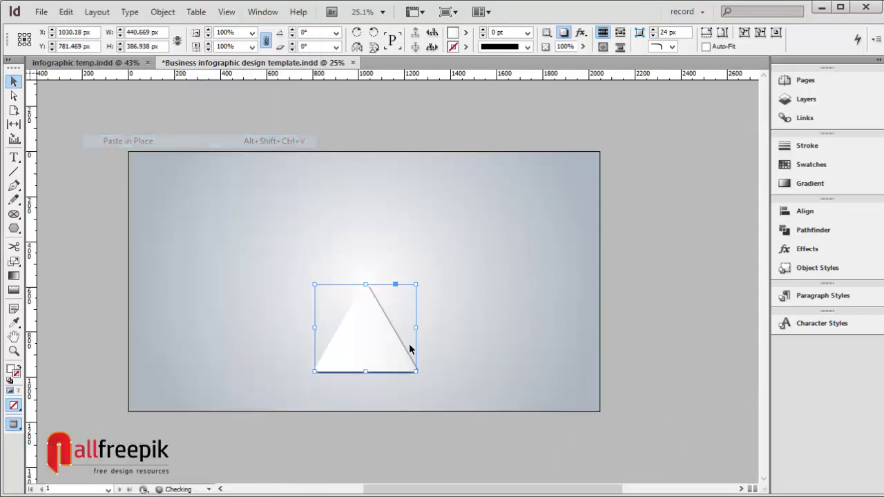
pyautogui.moveTo(421, 373); pyautogui.dragTo(311, 244)
pyautogui.moveTo(370, 310); pyautogui.dragTo(363, 208)
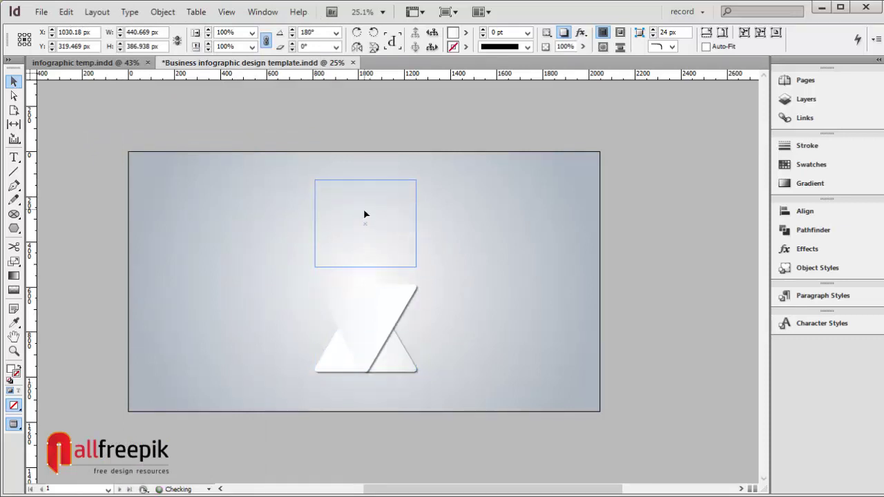
# Nudge both tip-to-tip triangles down slightly together and select the pair.
pyautogui.click(591, 270)
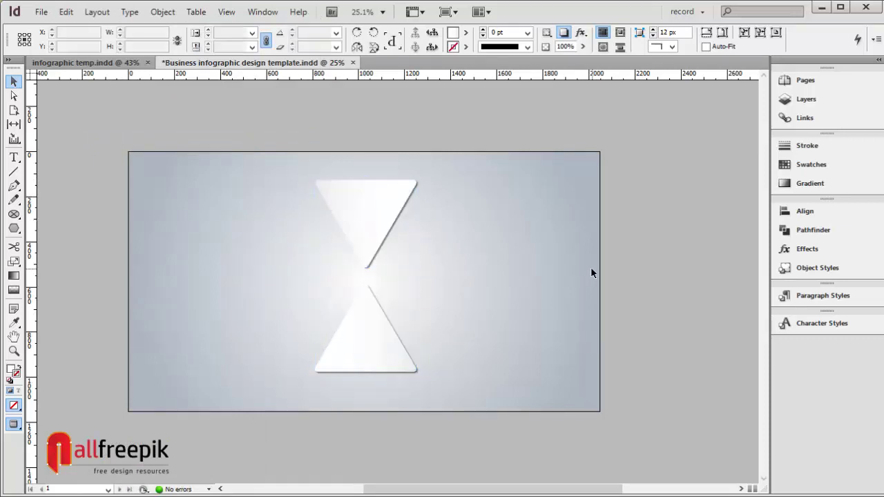
pyautogui.click(380, 235)
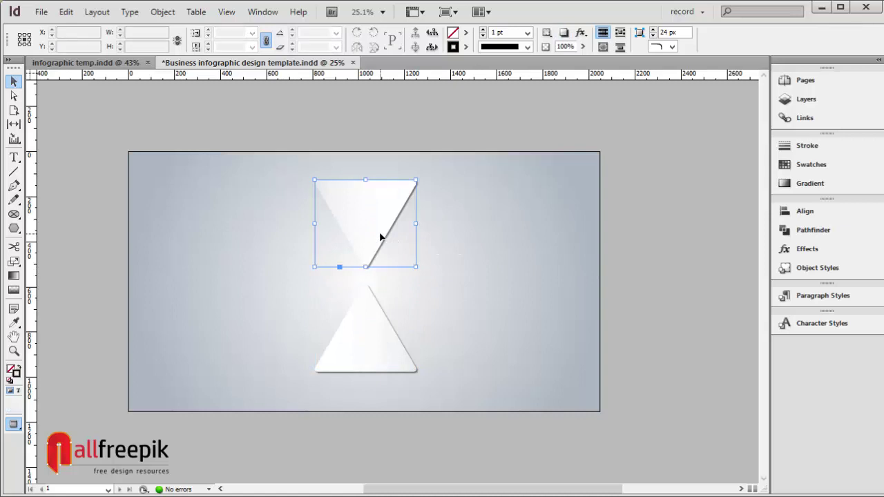
pyautogui.keyDown('shift'); pyautogui.click(383, 340); pyautogui.keyUp('shift')
pyautogui.moveTo(376, 335); pyautogui.dragTo(375, 341)
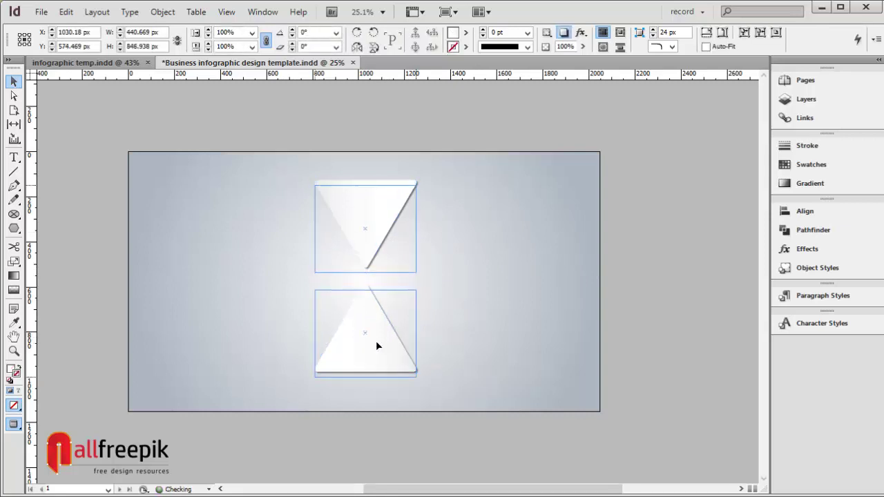
pyautogui.click(636, 225)
pyautogui.moveTo(475, 194); pyautogui.dragTo(345, 359)
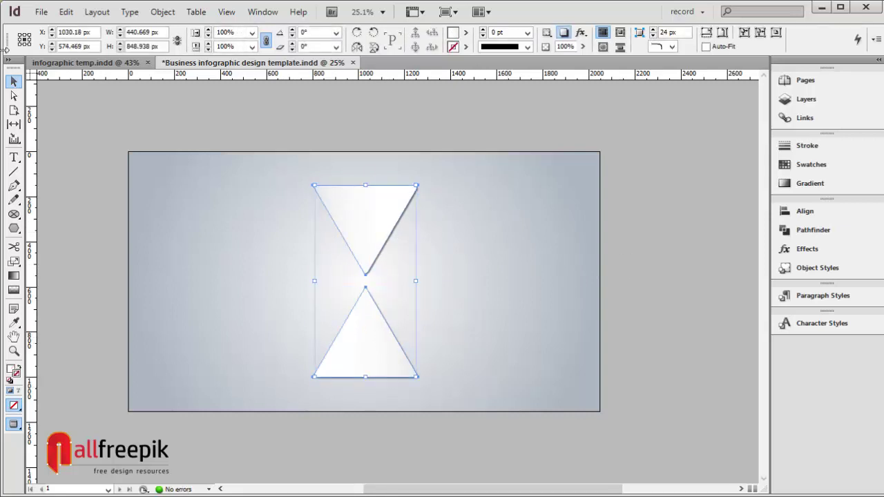
# Group the triangle pair and paste a copy in place rotated 120°.
pyautogui.click(163, 12)
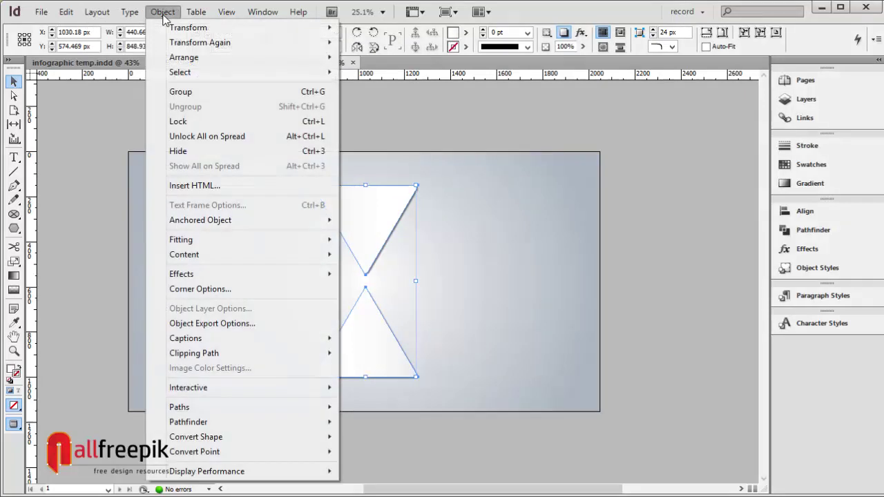
pyautogui.click(181, 91)
pyautogui.click(486, 208)
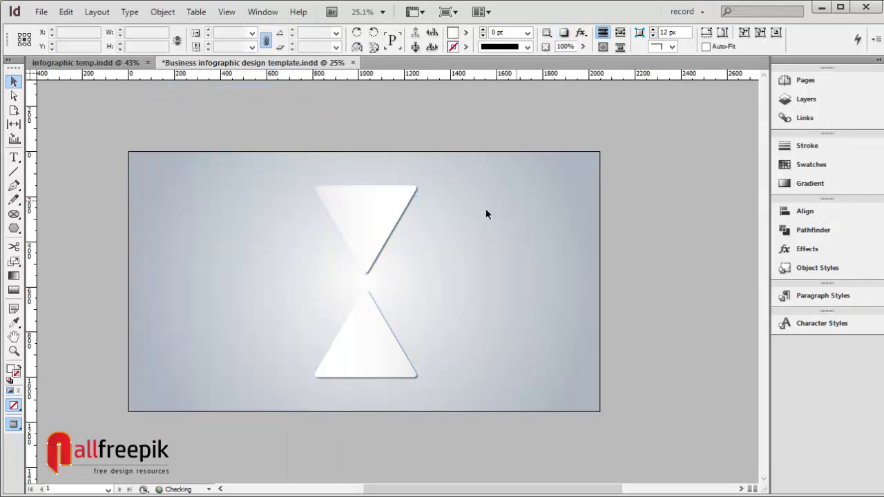
pyautogui.click(395, 212)
pyautogui.click(67, 13)
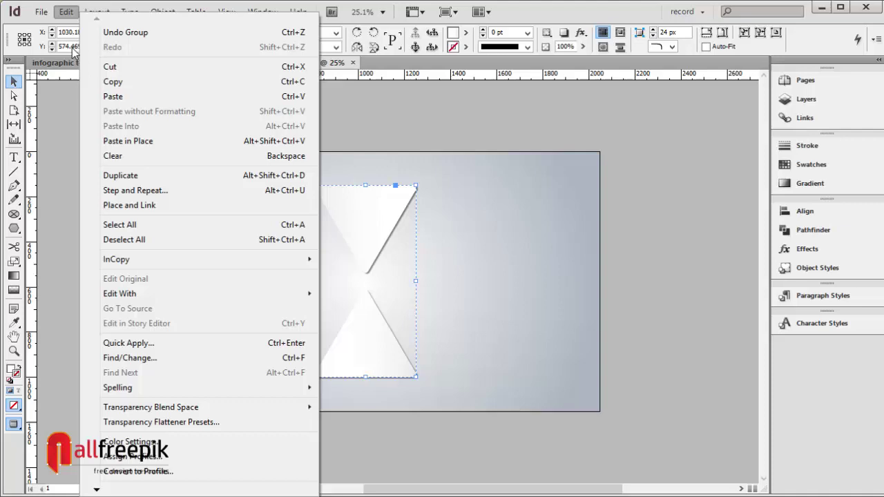
pyautogui.click(113, 82)
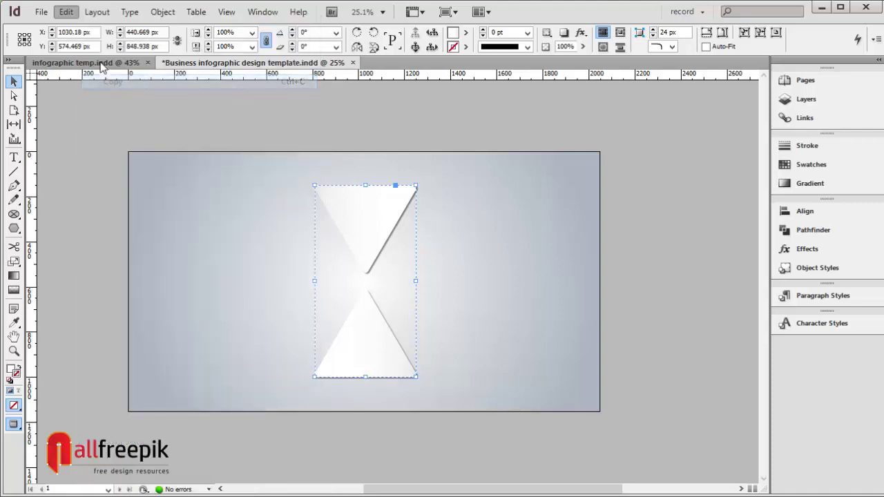
pyautogui.click(67, 11)
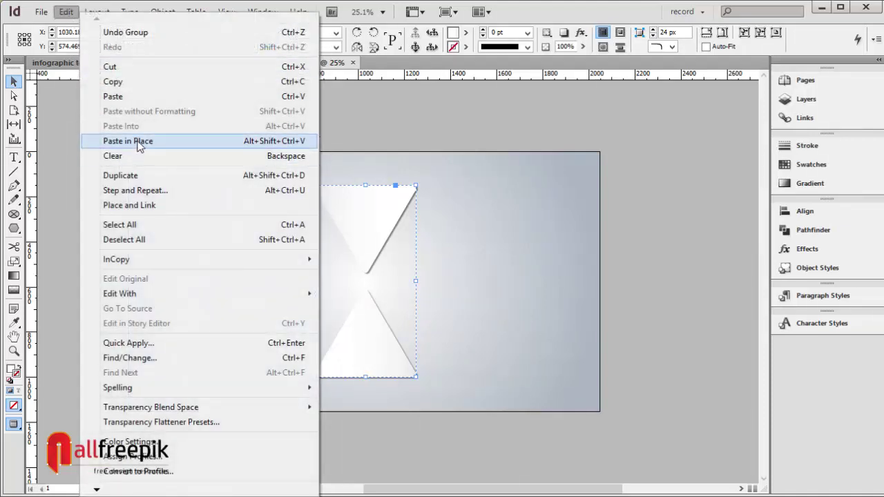
pyautogui.click(137, 143)
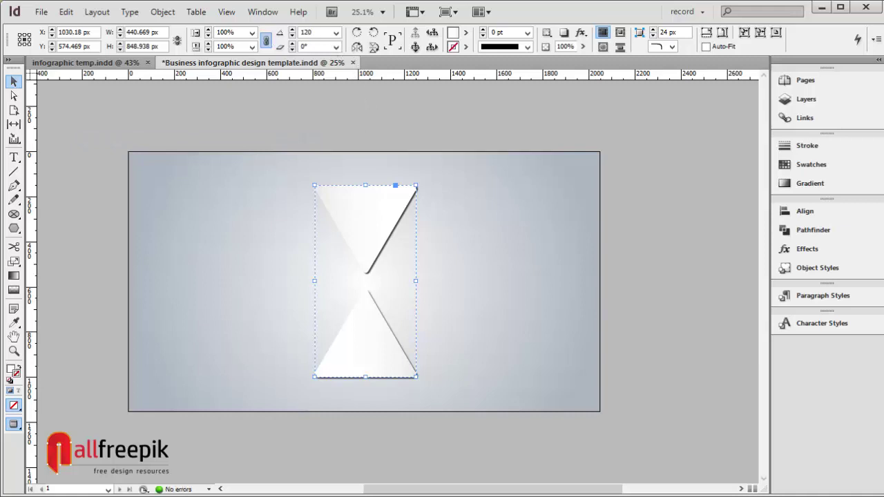
pyautogui.press('Tab')
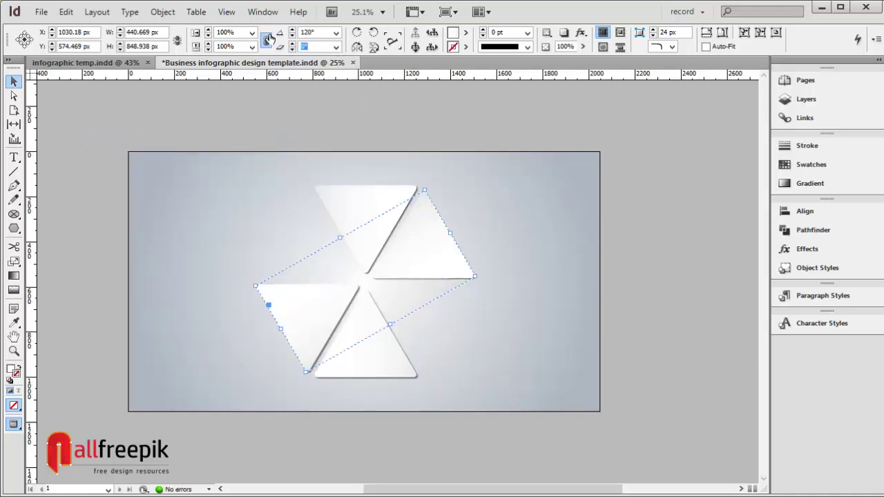
pyautogui.click(483, 181)
pyautogui.click(445, 232)
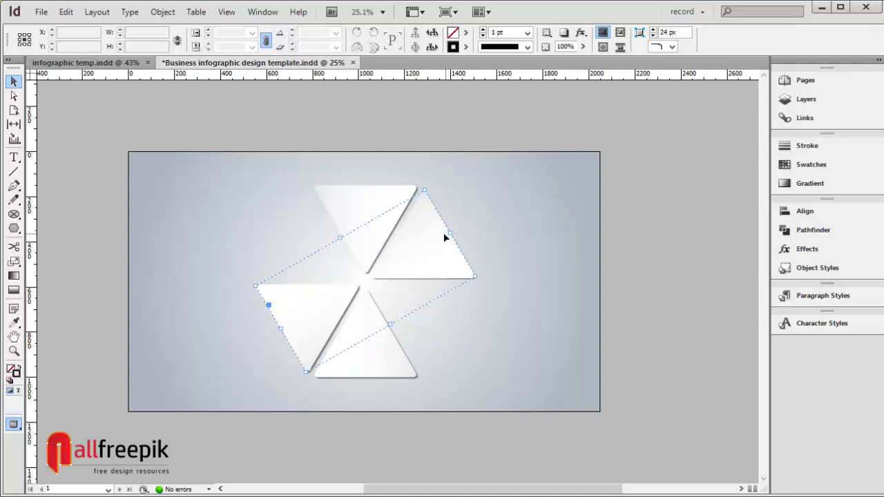
# Paste another copy of the pair in place rotated 240° to close the hexagon.
pyautogui.click(65, 11)
pyautogui.click(66, 11)
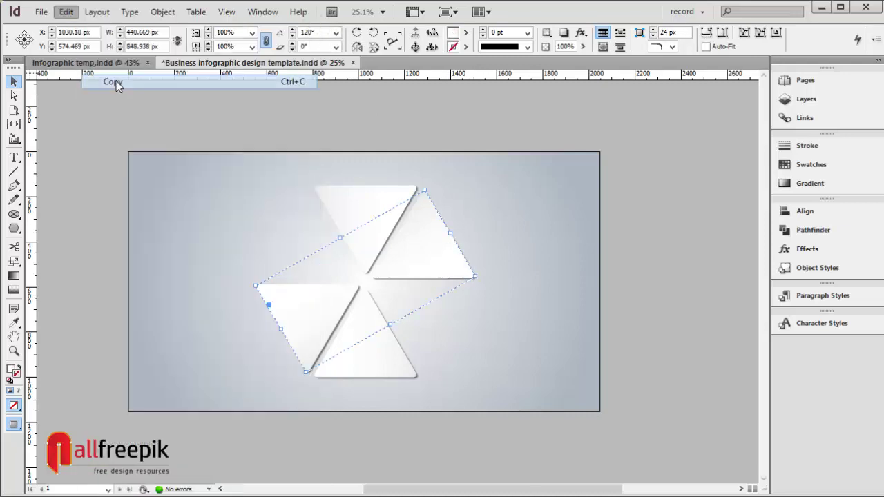
pyautogui.click(65, 11)
pyautogui.click(143, 141)
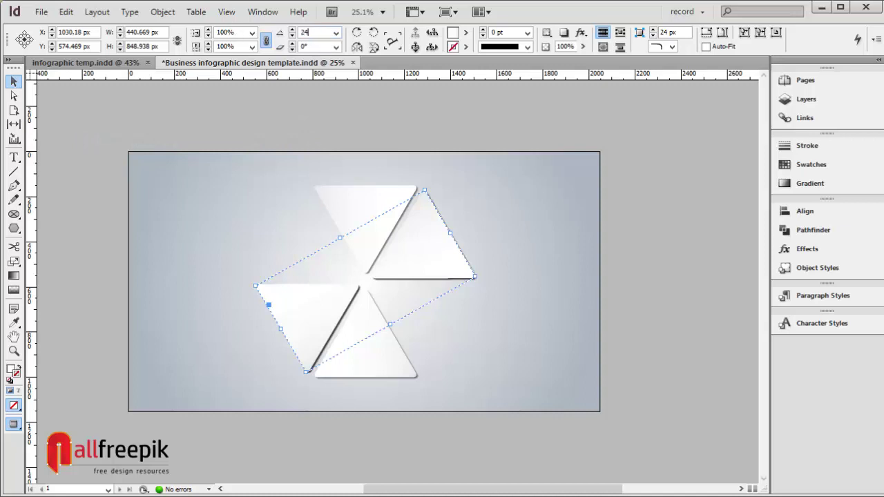
pyautogui.write('240')
pyautogui.press('Tab')
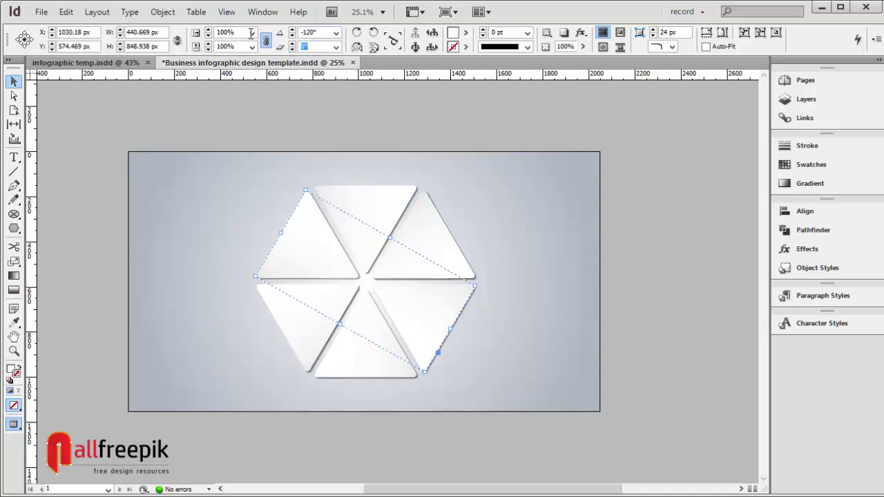
pyautogui.click(509, 204)
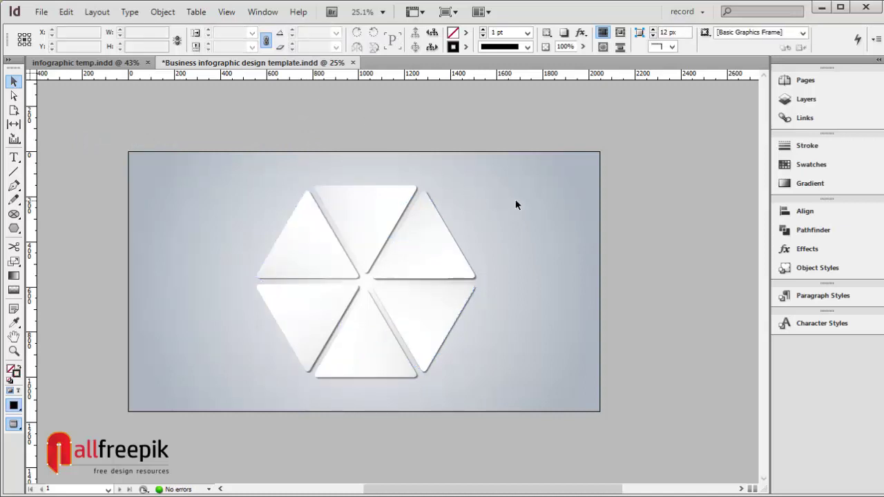
# Select all three triangle pairs and ungroup them into six separate triangles.
pyautogui.click(433, 252)
pyautogui.keyDown('shift'); pyautogui.click(442, 319); pyautogui.keyUp('shift')
pyautogui.keyDown('shift'); pyautogui.click(389, 367); pyautogui.keyUp('shift')
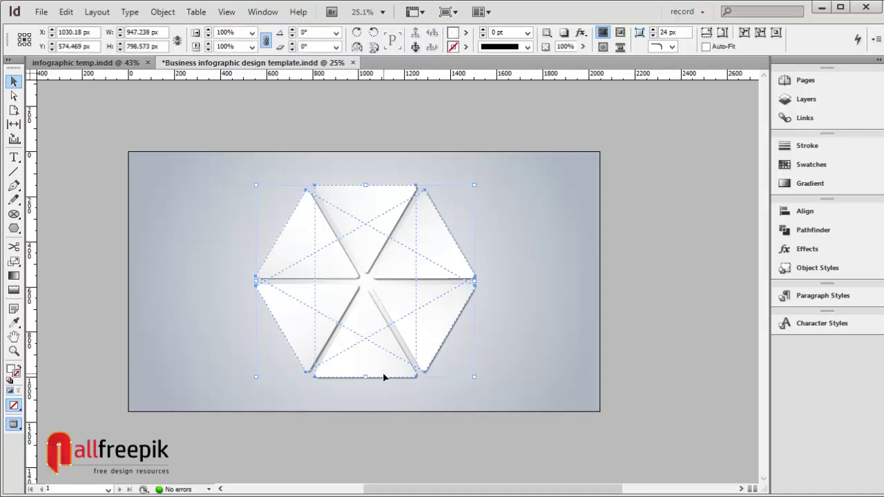
pyautogui.click(163, 12)
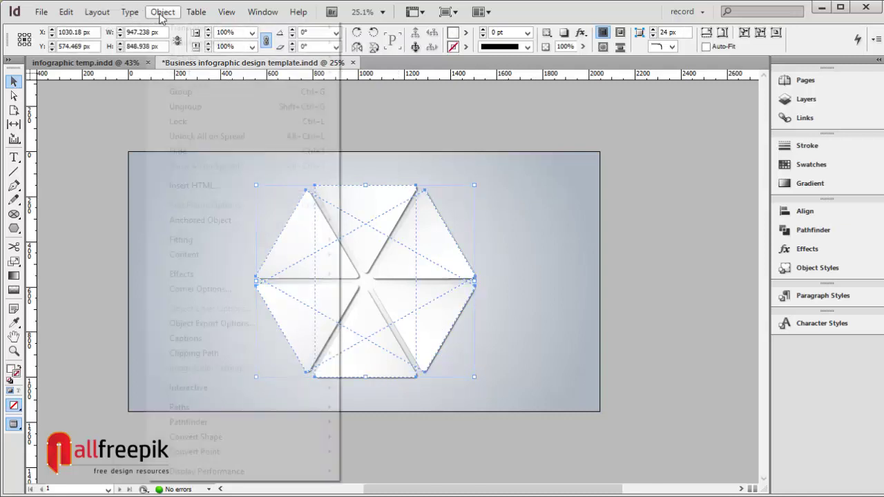
pyautogui.click(198, 107)
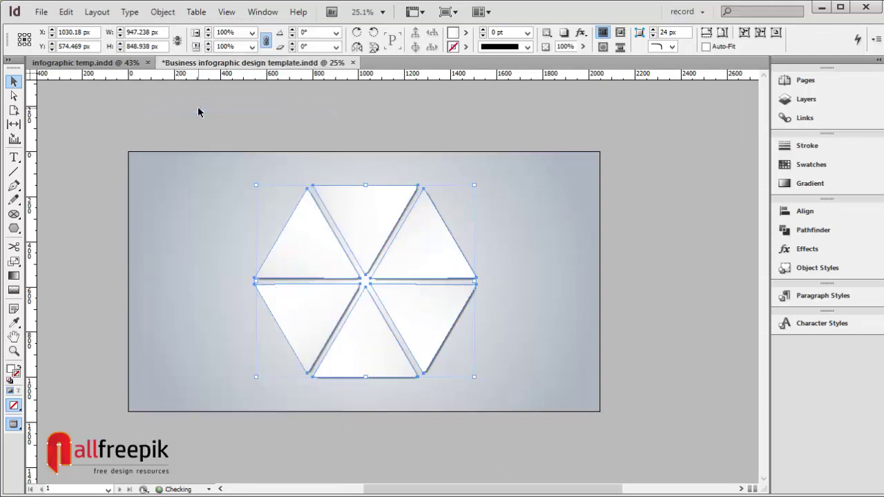
pyautogui.click(495, 130)
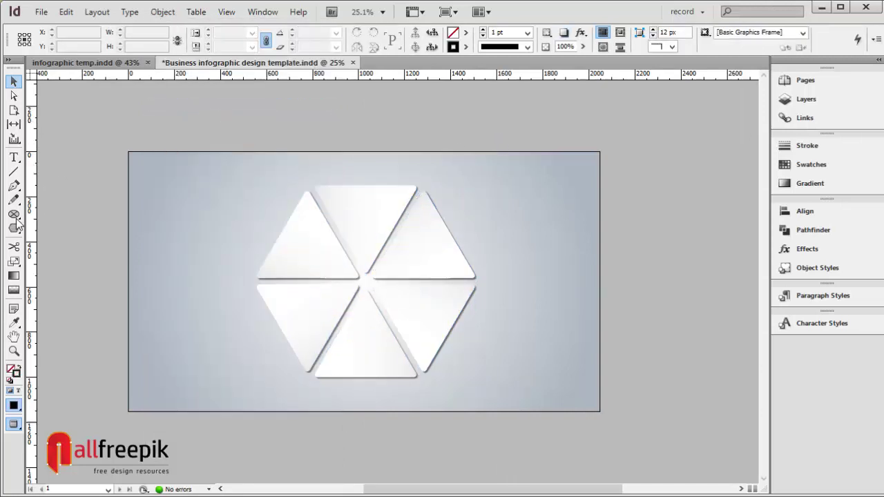
pyautogui.moveTo(14, 228); pyautogui.dragTo(43, 241)
# Draw a 459 px circle over the centre of the hexagon.
pyautogui.moveTo(320, 237); pyautogui.dragTo(461, 339)
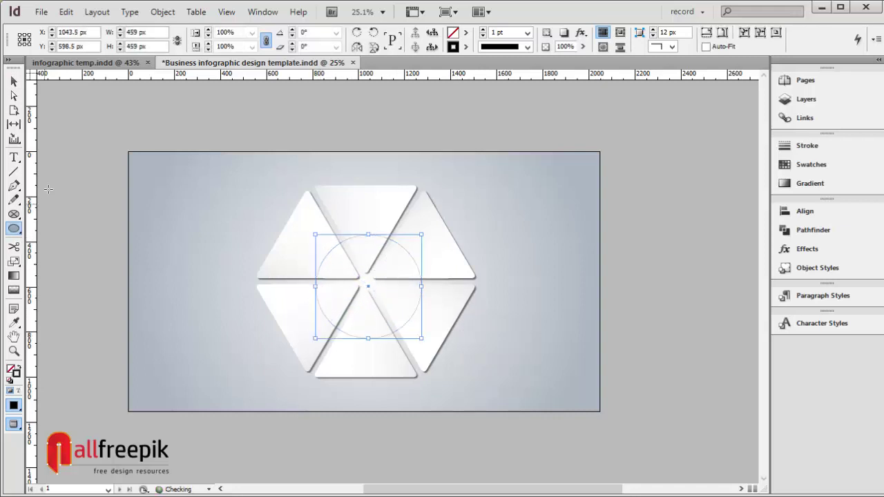
pyautogui.press('v')
pyautogui.click(522, 221)
# Select all six triangles and group them.
pyautogui.click(436, 266)
pyautogui.keyDown('shift'); pyautogui.click(436, 329); pyautogui.keyUp('shift')
pyautogui.keyDown('shift'); pyautogui.click(379, 372); pyautogui.keyUp('shift')
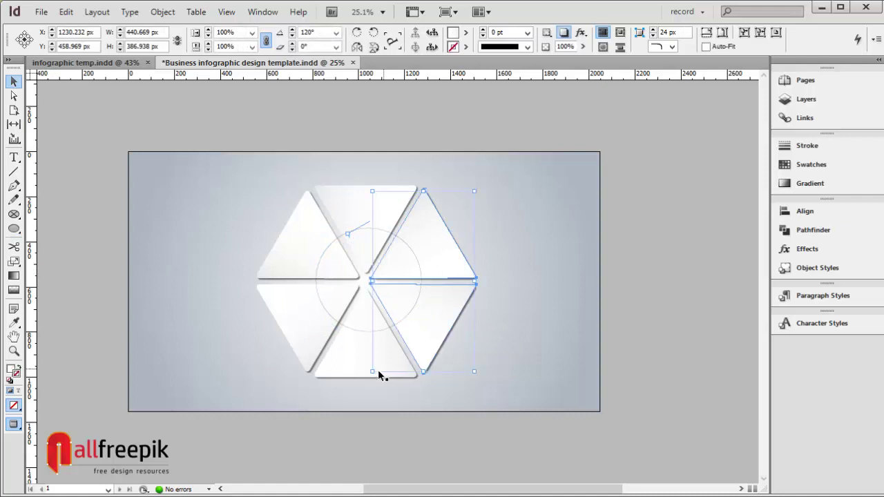
pyautogui.keyDown('shift'); pyautogui.click(295, 345); pyautogui.keyUp('shift')
pyautogui.keyDown('shift'); pyautogui.click(292, 263); pyautogui.keyUp('shift')
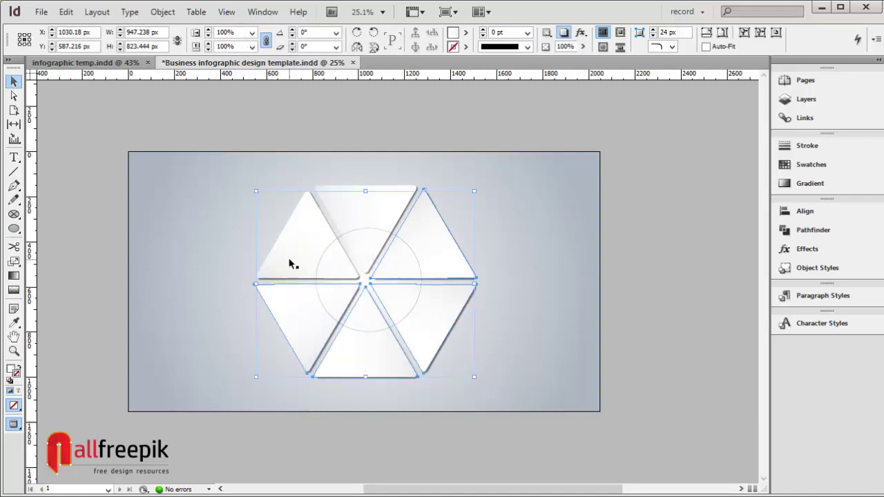
pyautogui.keyDown('shift'); pyautogui.click(372, 214); pyautogui.keyUp('shift')
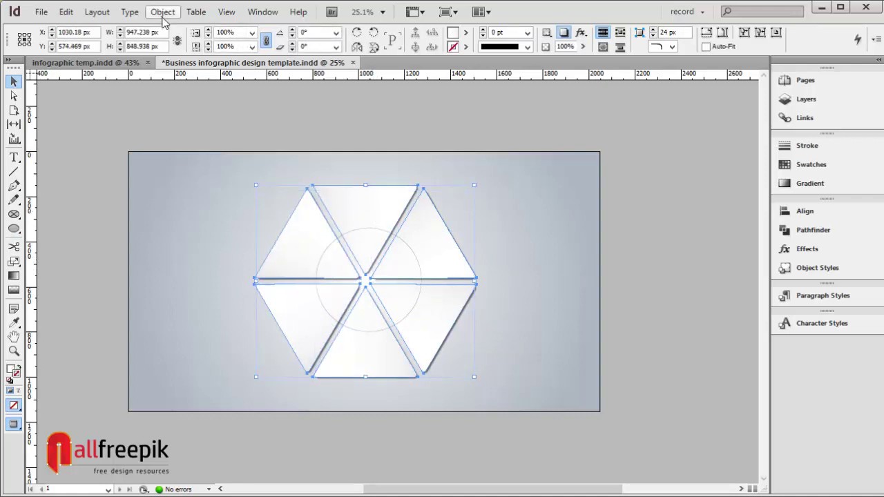
pyautogui.click(163, 12)
pyautogui.click(181, 92)
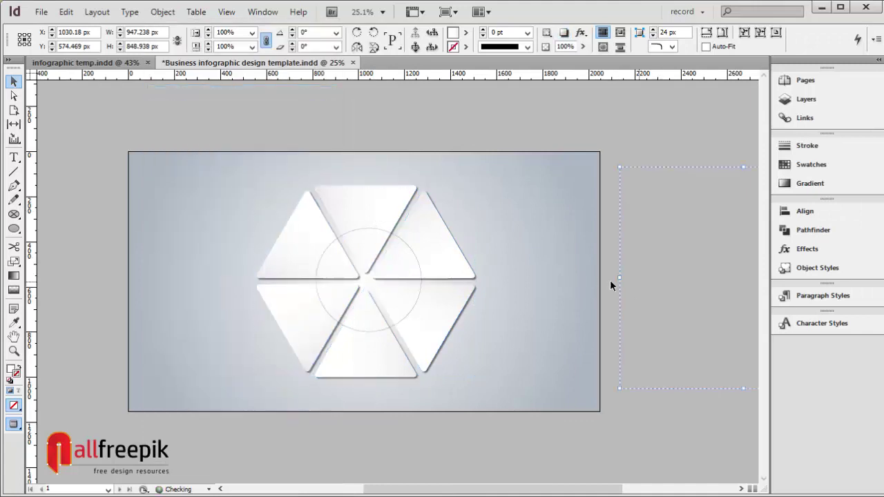
# Align the circle and the hexagon group on horizontal and vertical centres.
pyautogui.click(411, 251)
pyautogui.keyDown('shift'); pyautogui.click(414, 253); pyautogui.keyUp('shift')
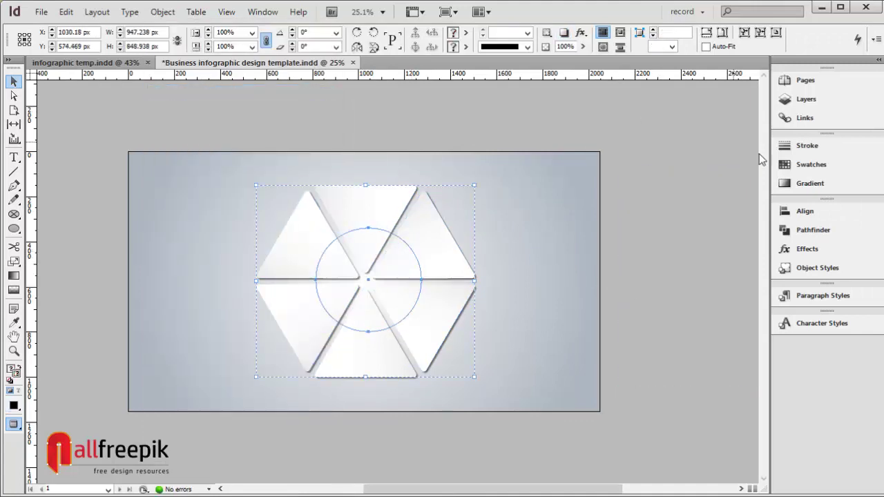
pyautogui.click(811, 210)
pyautogui.click(662, 227)
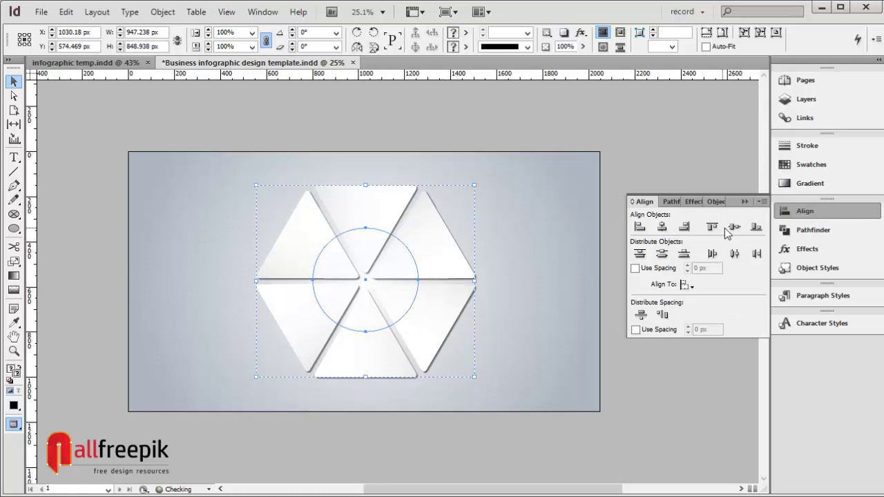
pyautogui.click(734, 226)
pyautogui.click(447, 207)
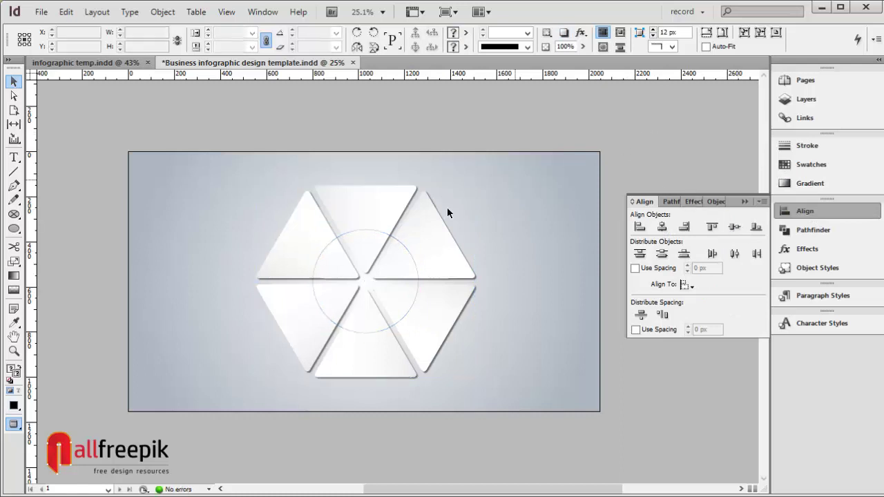
# Give the centre circle a cyan New Gradient Swatch fill and a [None] stroke.
pyautogui.click(404, 246)
pyautogui.click(465, 33)
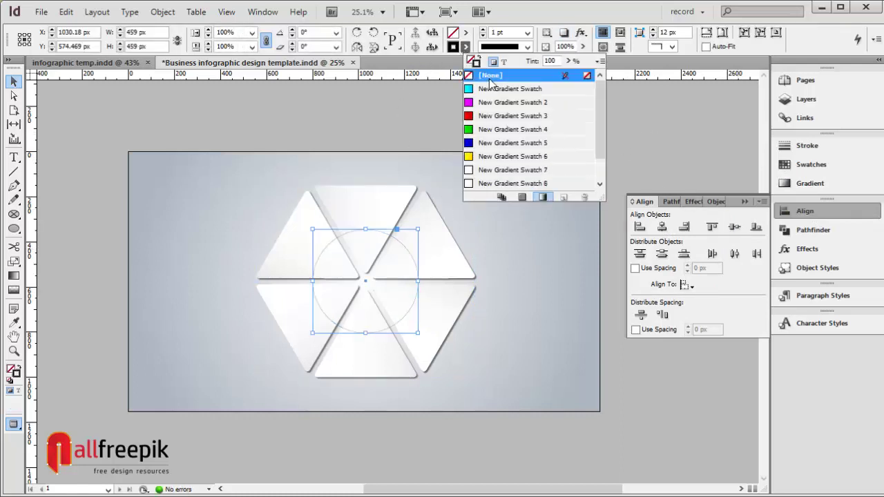
pyautogui.click(499, 92)
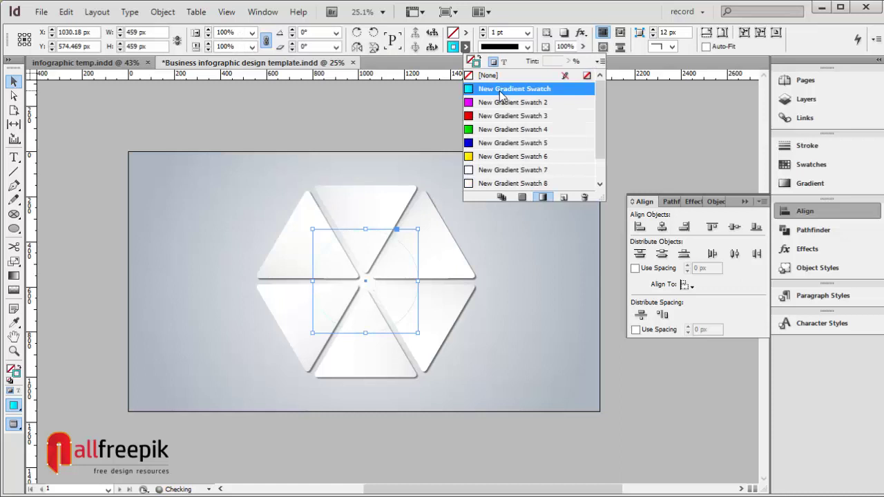
pyautogui.click(492, 76)
pyautogui.click(465, 33)
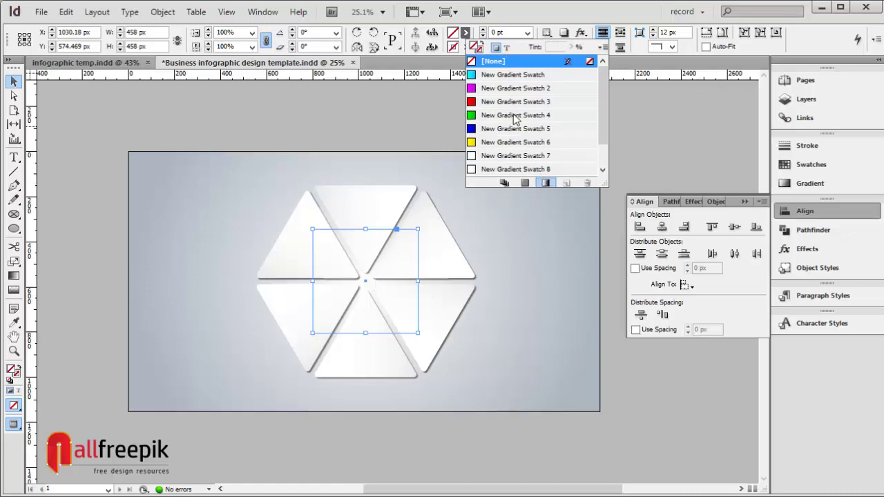
pyautogui.click(504, 76)
pyautogui.click(420, 118)
pyautogui.click(419, 116)
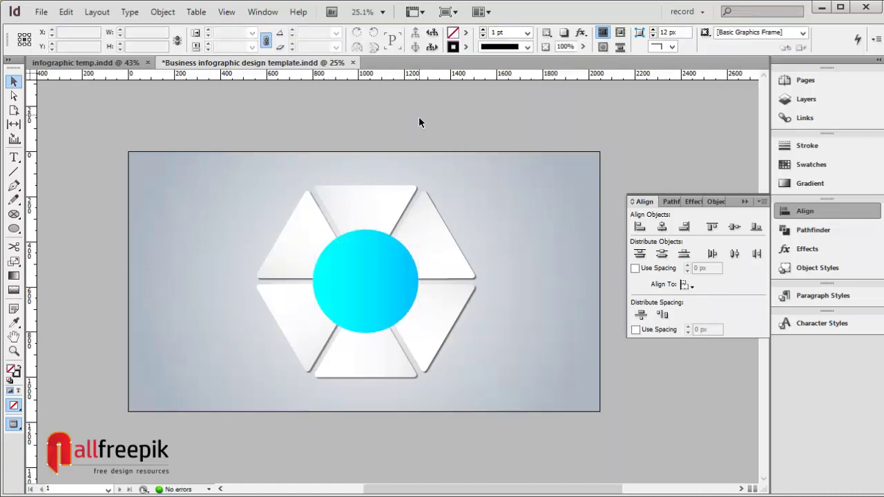
pyautogui.click(369, 275)
pyautogui.click(66, 12)
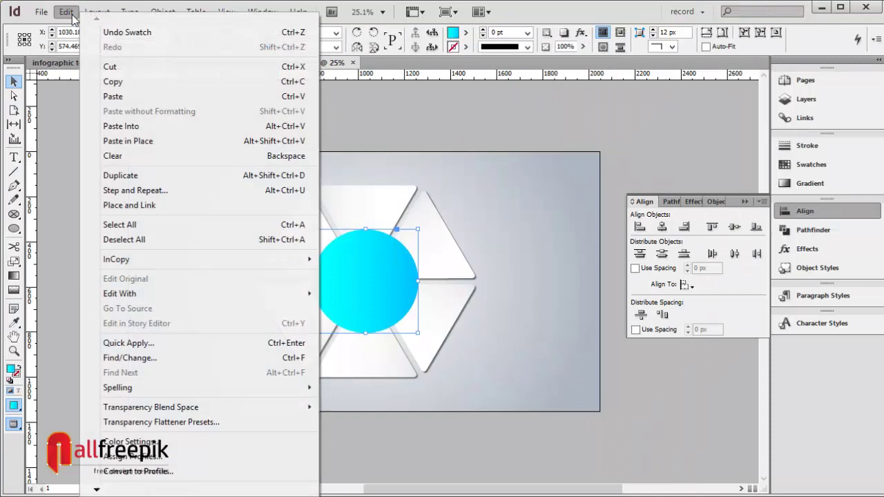
# Cut the cyan circle and ungroup the hexagon into six triangles.
pyautogui.click(119, 69)
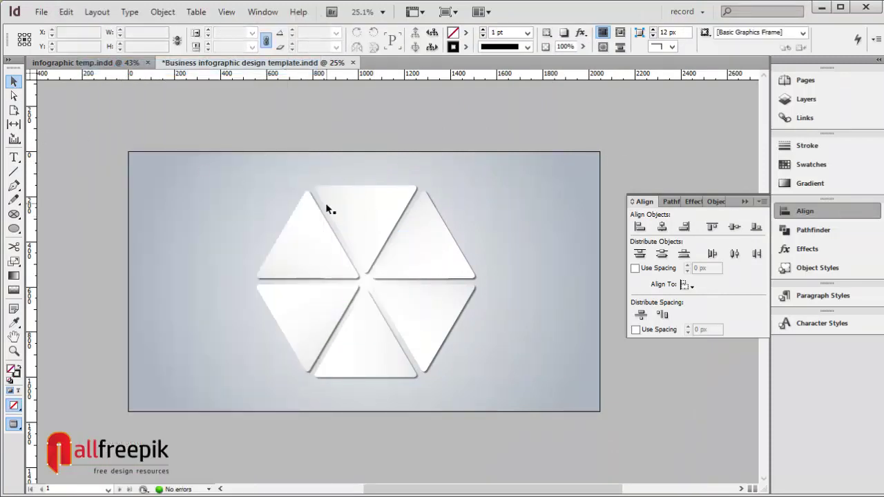
pyautogui.click(355, 208)
pyautogui.click(163, 12)
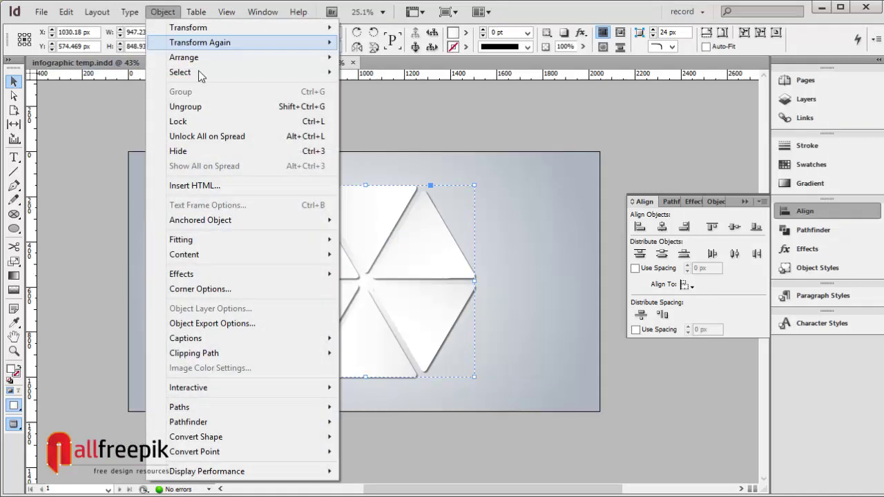
pyautogui.click(174, 108)
pyautogui.click(441, 123)
# Paste the cyan circle into the top, top-right and bottom-right triangles.
pyautogui.click(397, 201)
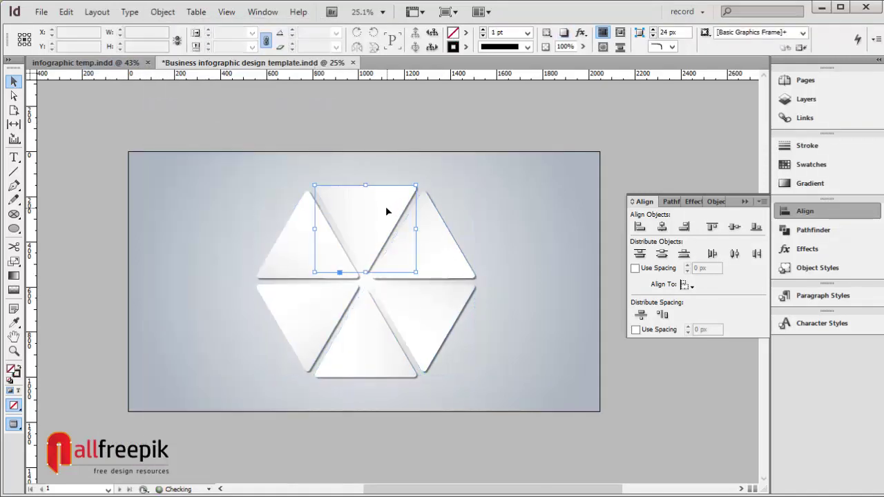
pyautogui.click(66, 12)
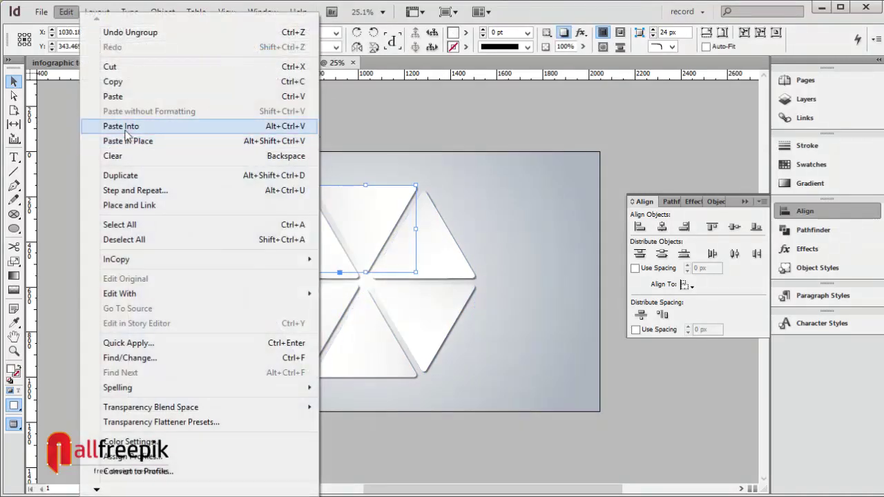
pyautogui.click(124, 127)
pyautogui.click(427, 257)
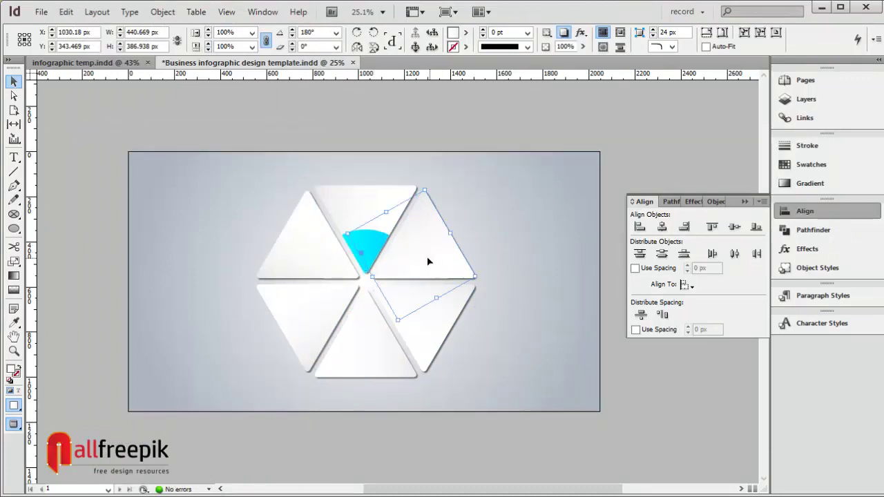
pyautogui.click(66, 12)
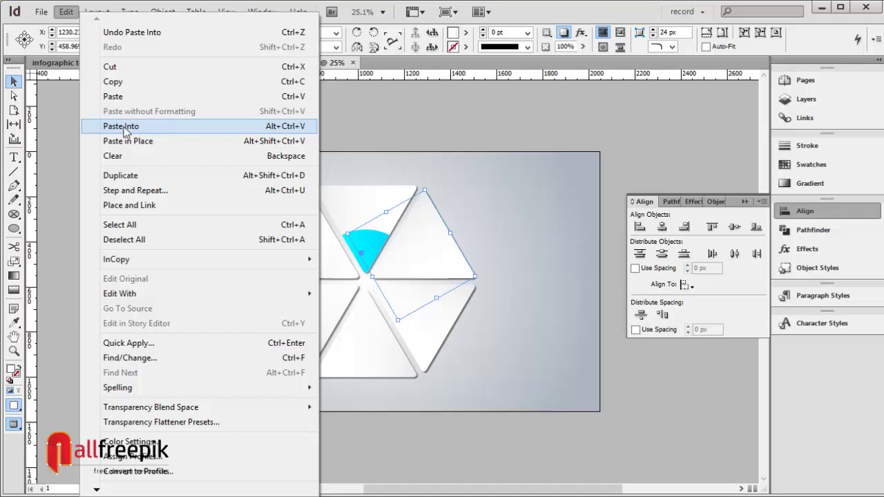
pyautogui.click(124, 128)
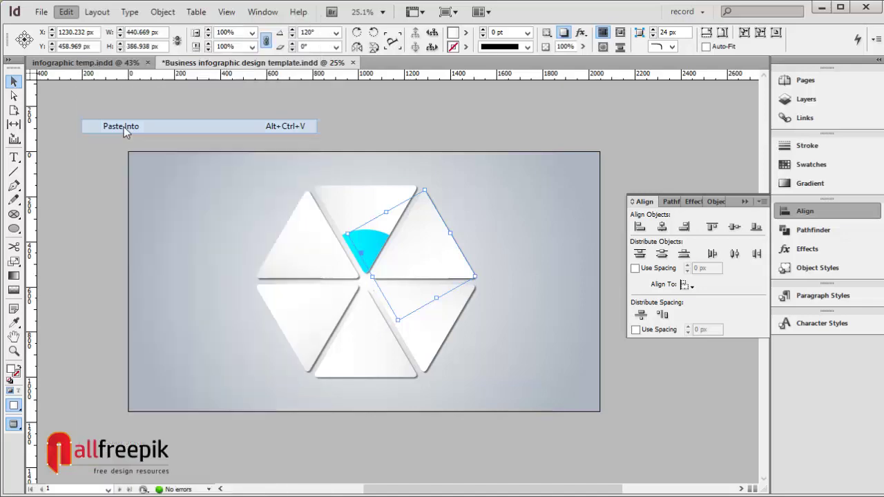
pyautogui.click(425, 335)
pyautogui.click(66, 11)
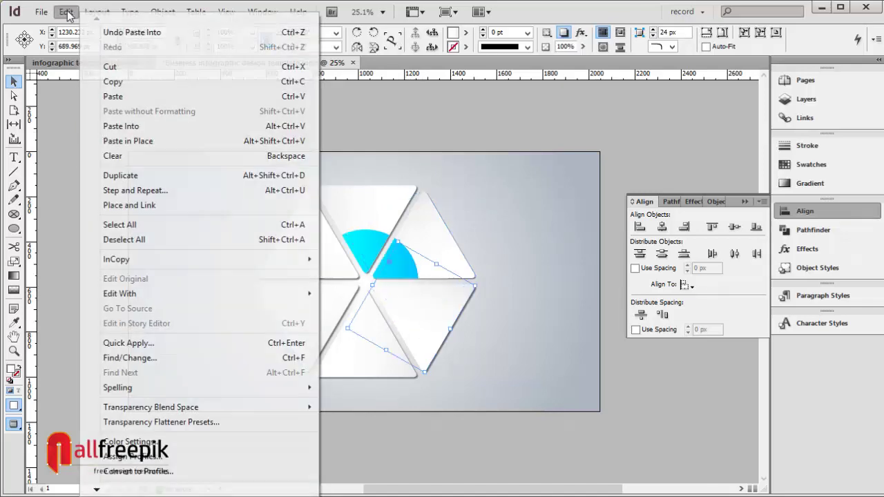
pyautogui.click(102, 130)
# Paste the cyan circle into the bottom-middle, bottom-left and top-left triangles.
pyautogui.click(341, 333)
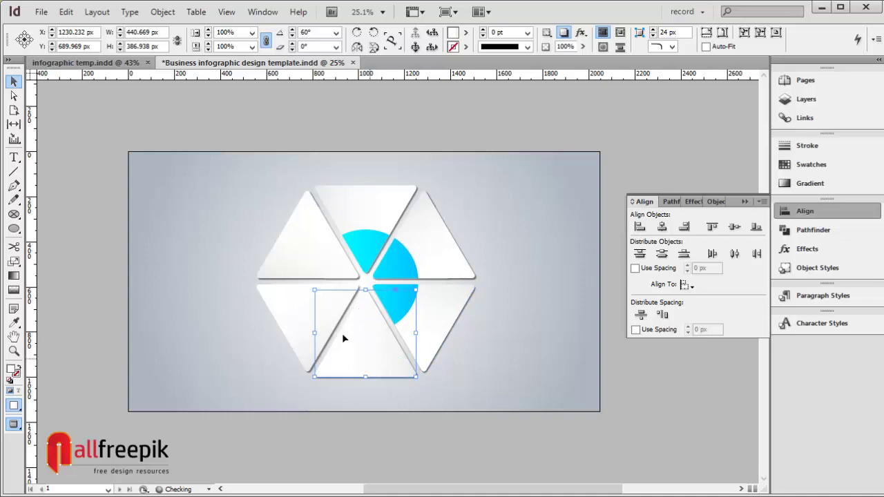
pyautogui.click(66, 11)
pyautogui.click(110, 128)
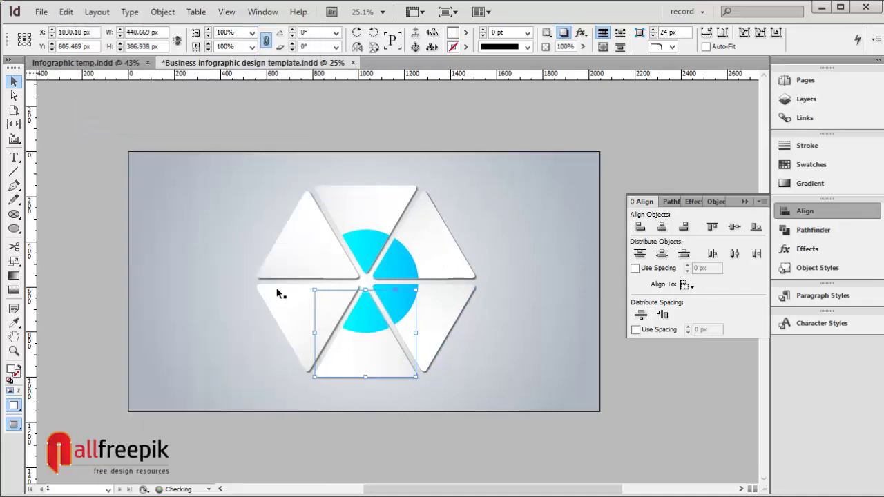
pyautogui.click(283, 297)
pyautogui.click(66, 12)
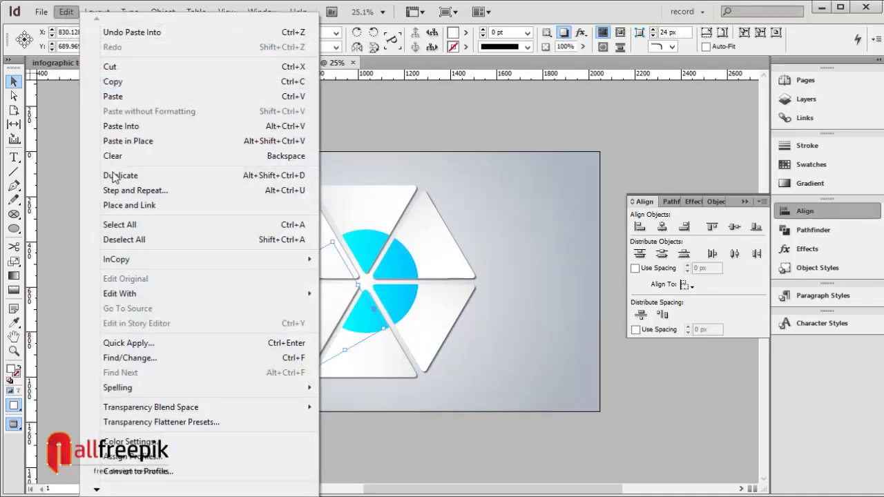
pyautogui.click(125, 129)
pyautogui.click(312, 235)
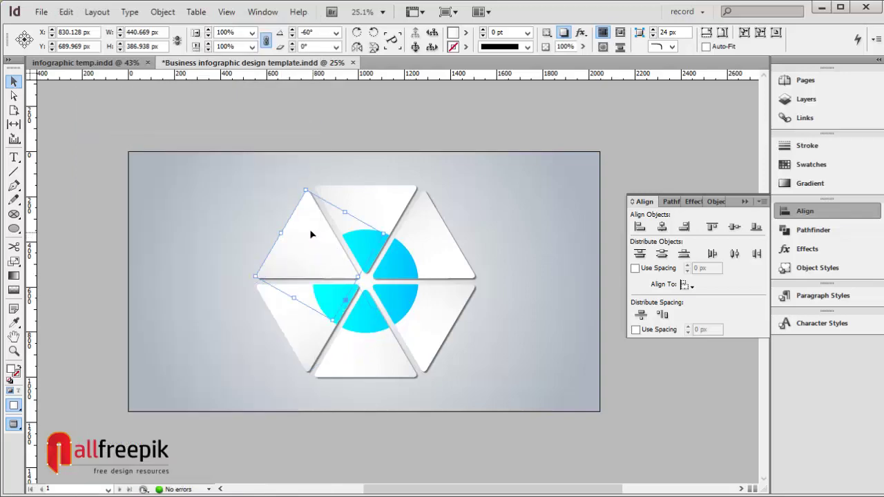
pyautogui.click(67, 12)
pyautogui.click(121, 126)
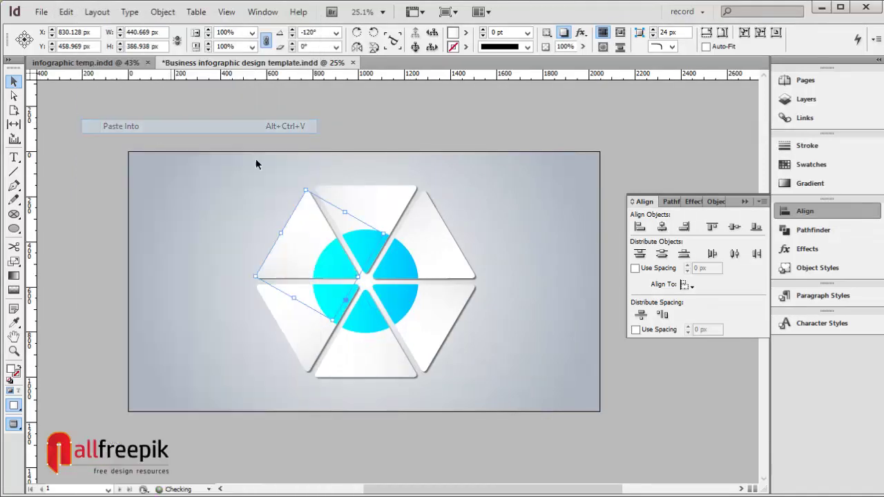
pyautogui.click(239, 188)
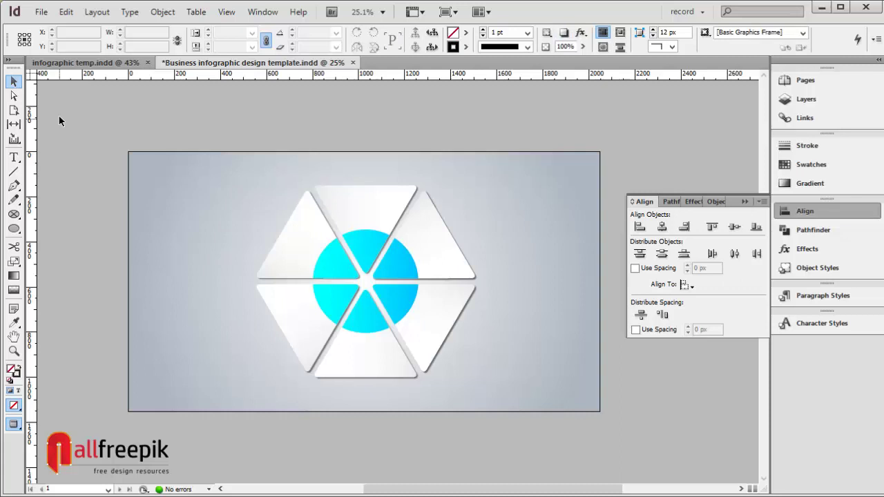
# Fill the upper-right segment with magenta New Gradient Swatch 2 and the lower-right with red Swatch 3.
pyautogui.click(14, 97)
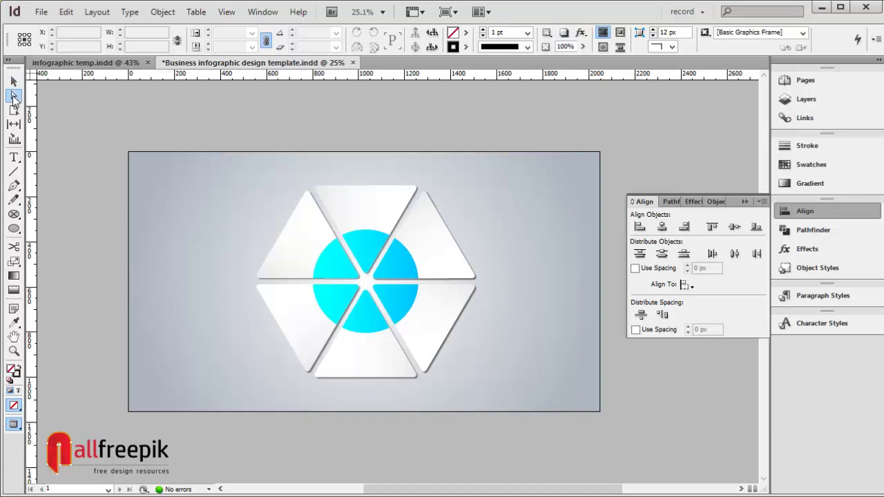
pyautogui.click(400, 265)
pyautogui.click(466, 33)
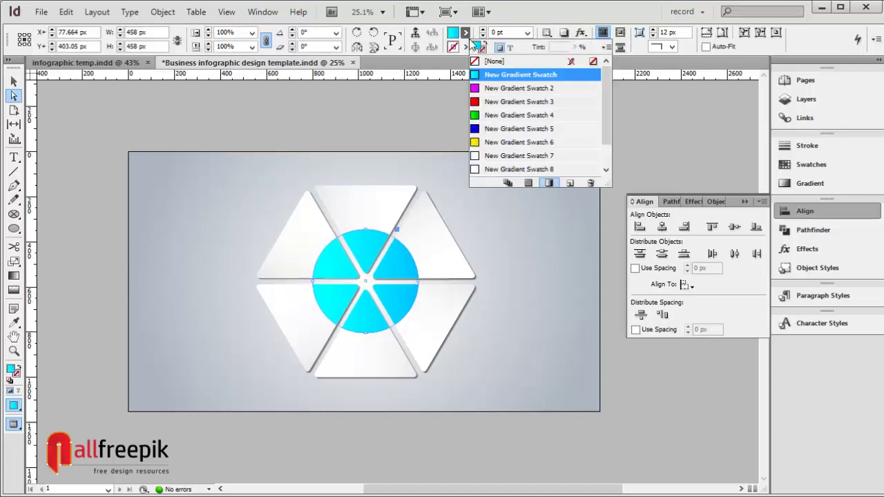
pyautogui.click(517, 88)
pyautogui.click(399, 297)
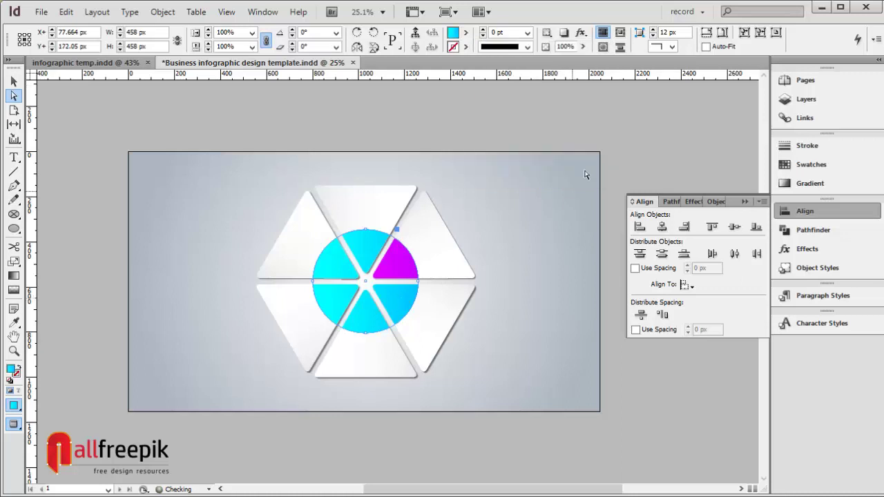
pyautogui.click(548, 241)
pyautogui.click(400, 294)
pyautogui.click(467, 33)
pyautogui.click(512, 101)
pyautogui.click(374, 306)
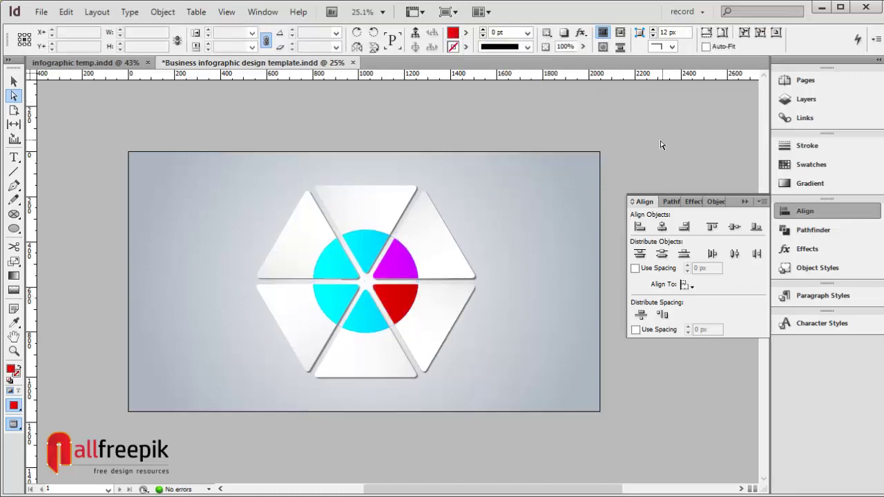
# Fill the bottom segment with green New Gradient Swatch 4 and the lower-left with blue Swatch 5.
pyautogui.click(367, 319)
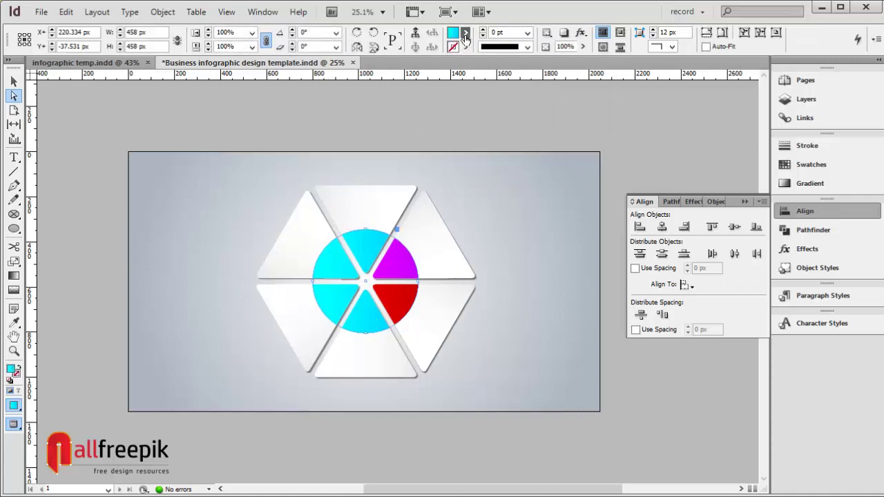
pyautogui.click(465, 33)
pyautogui.click(497, 116)
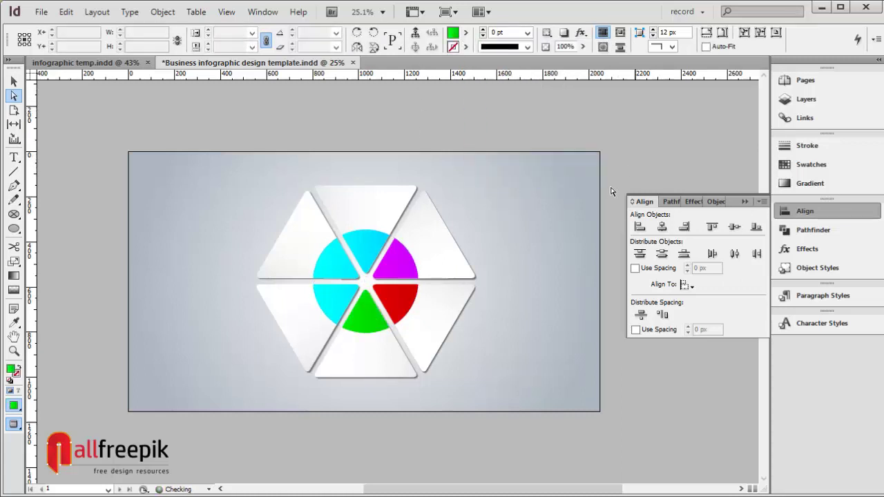
pyautogui.click(379, 280)
pyautogui.click(379, 279)
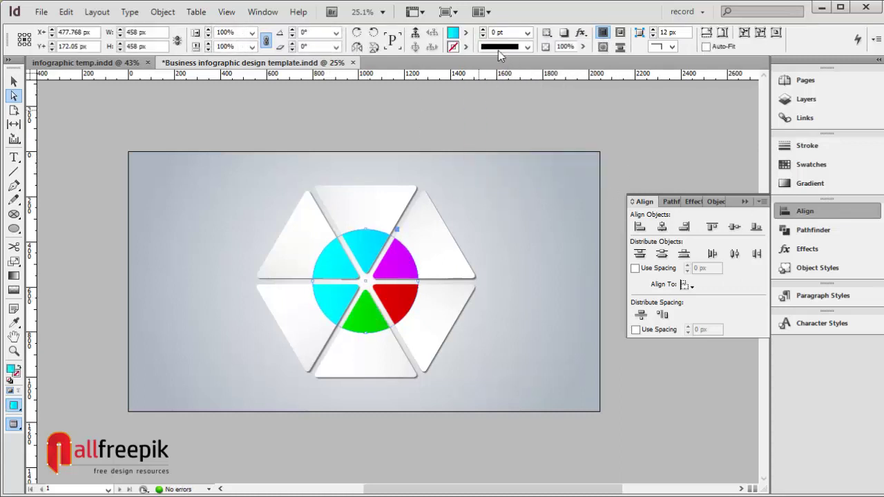
pyautogui.click(466, 33)
pyautogui.click(501, 129)
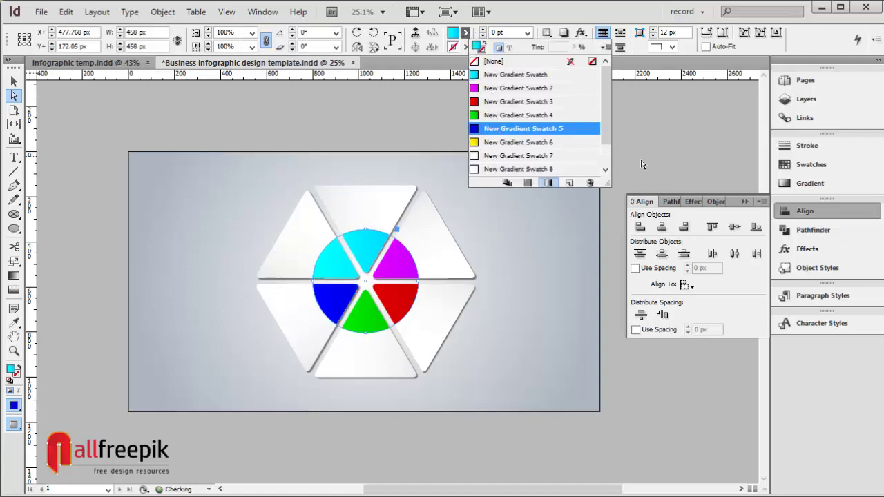
# Fill the upper-left segment with yellow New Gradient Swatch 6.
pyautogui.click(335, 253)
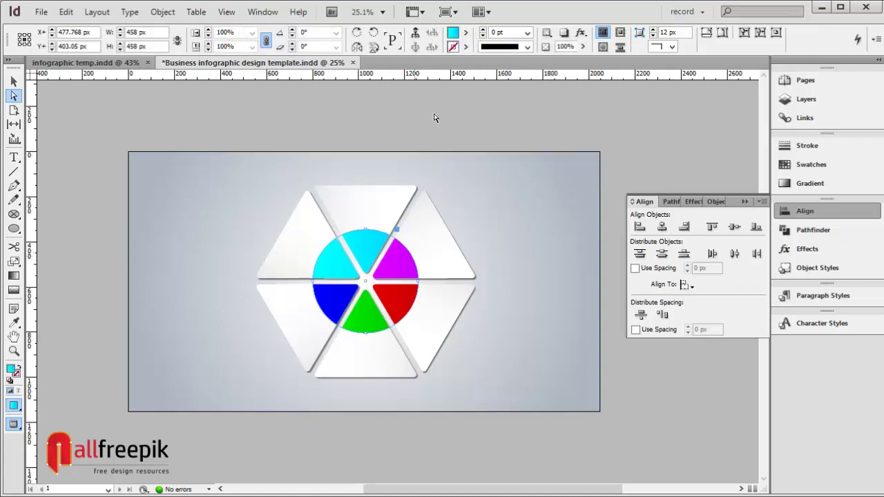
pyautogui.click(465, 33)
pyautogui.click(501, 141)
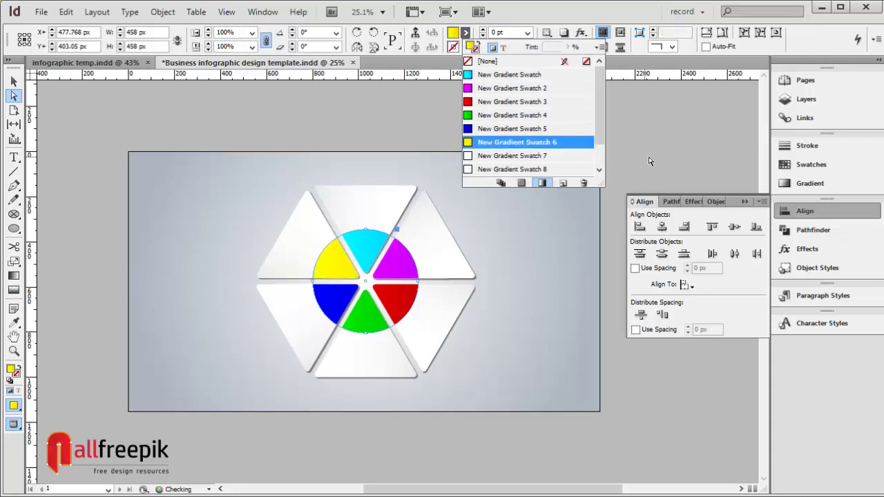
pyautogui.click(343, 147)
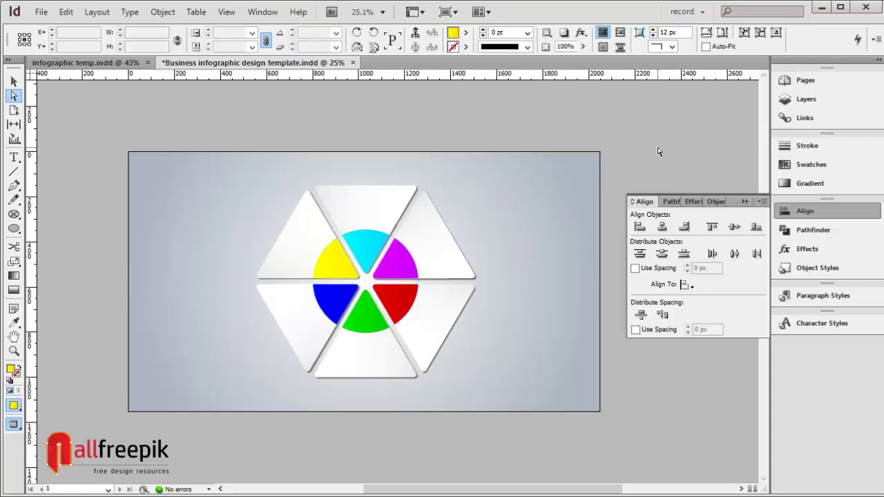
pyautogui.click(337, 269)
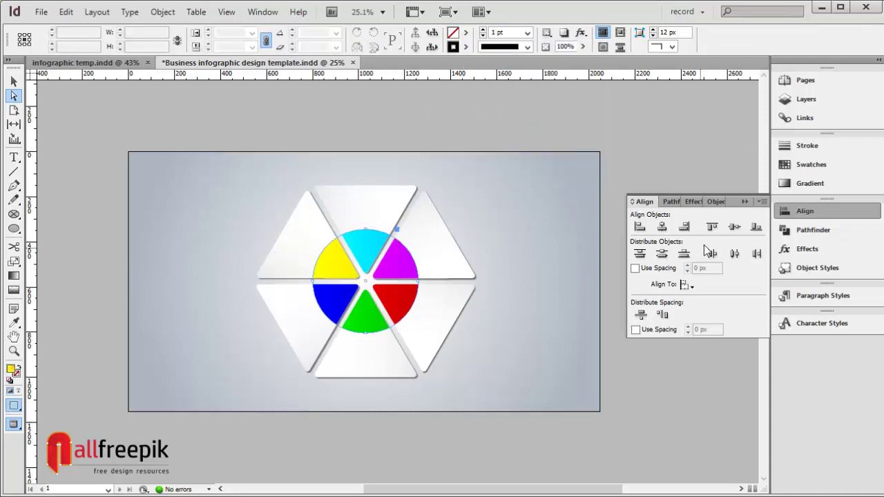
# Reverse the yellow segment's gradient in the Gradient panel.
pyautogui.click(820, 213)
pyautogui.click(815, 187)
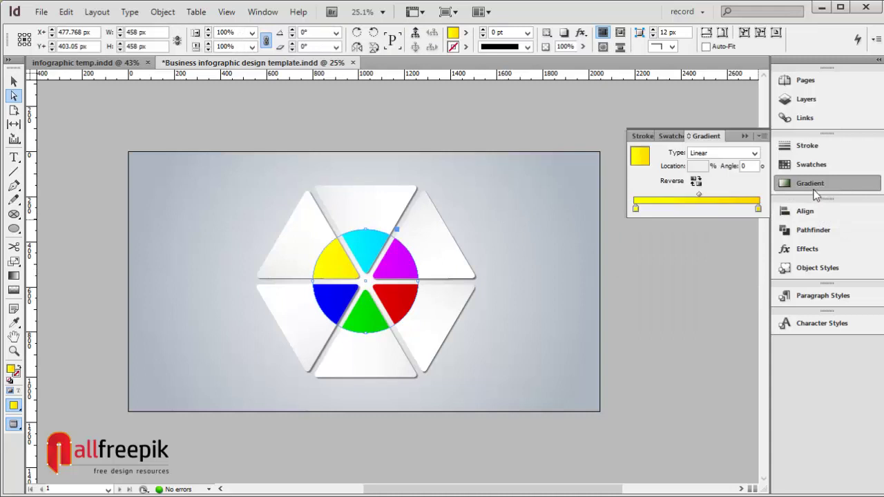
pyautogui.click(695, 181)
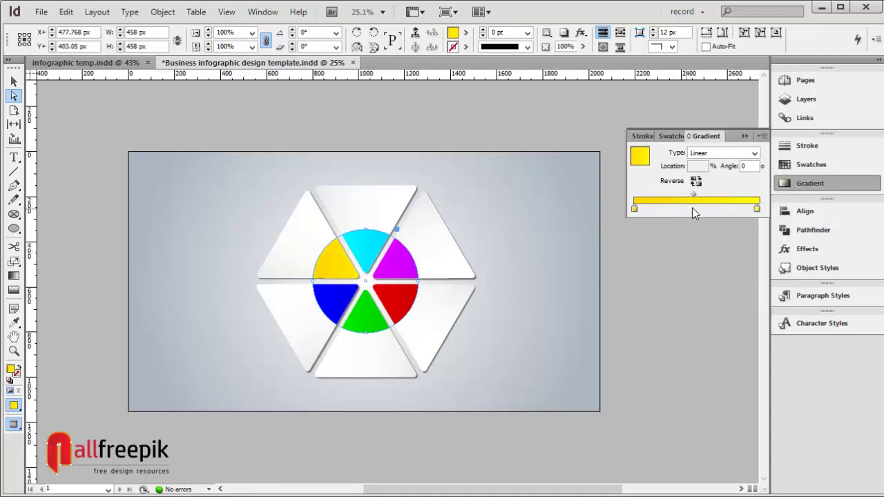
# Reverse the top cyan segment's gradient and set its angle to 90°.
pyautogui.click(367, 244)
pyautogui.click(364, 240)
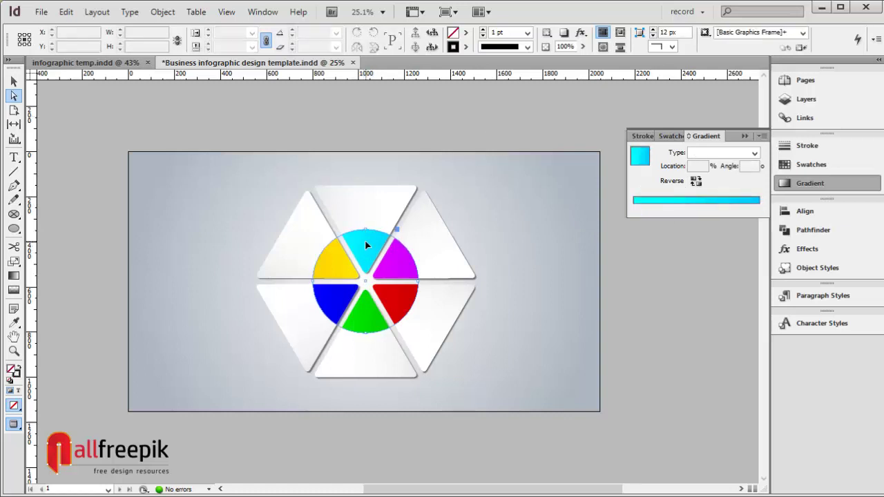
pyautogui.click(365, 239)
pyautogui.click(694, 182)
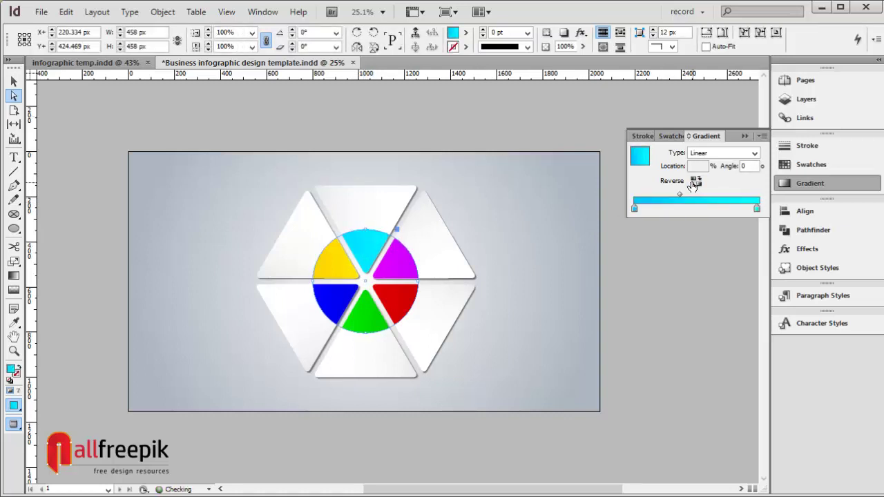
pyautogui.doubleClick(746, 166)
pyautogui.press('Return')
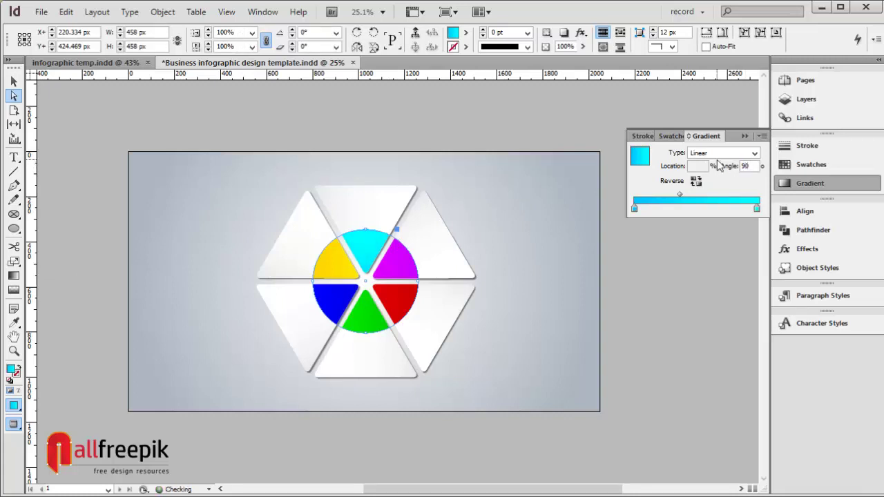
# Re-angle the magenta segment's gradient to 27.7° with the Gradient Swatch tool.
pyautogui.click(524, 137)
pyautogui.click(402, 260)
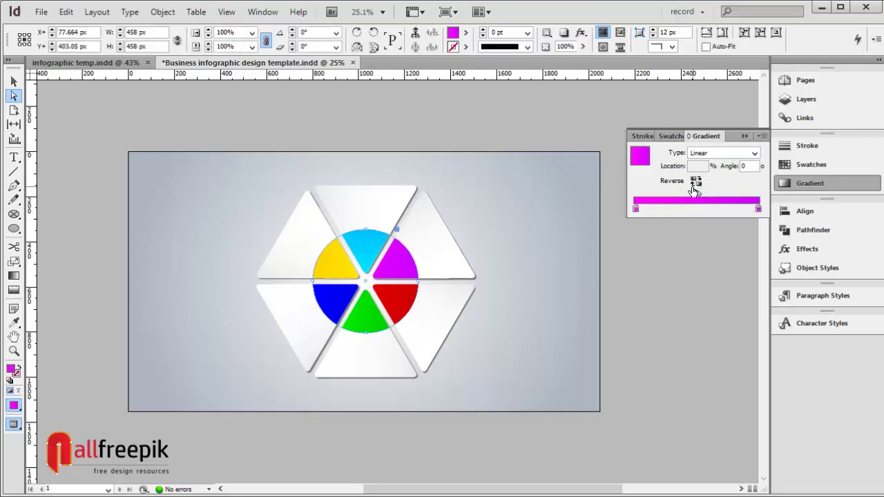
pyautogui.click(14, 276)
pyautogui.moveTo(376, 276); pyautogui.dragTo(416, 257)
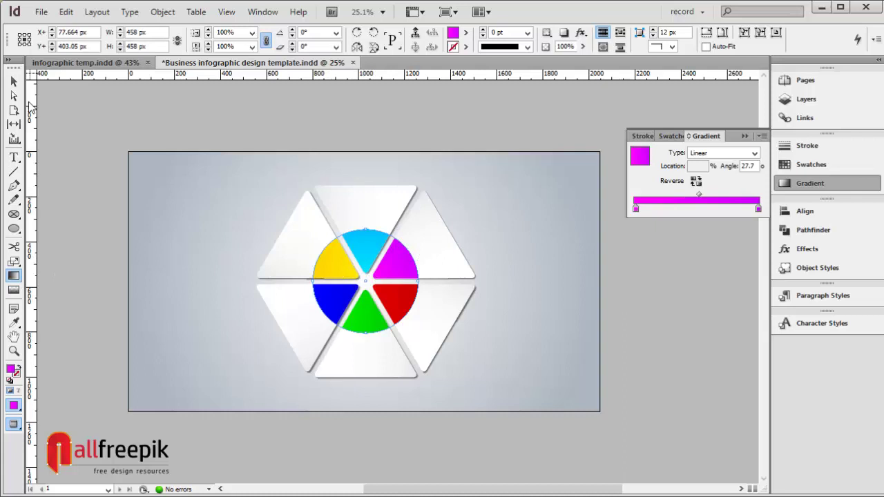
pyautogui.click(14, 82)
pyautogui.click(673, 373)
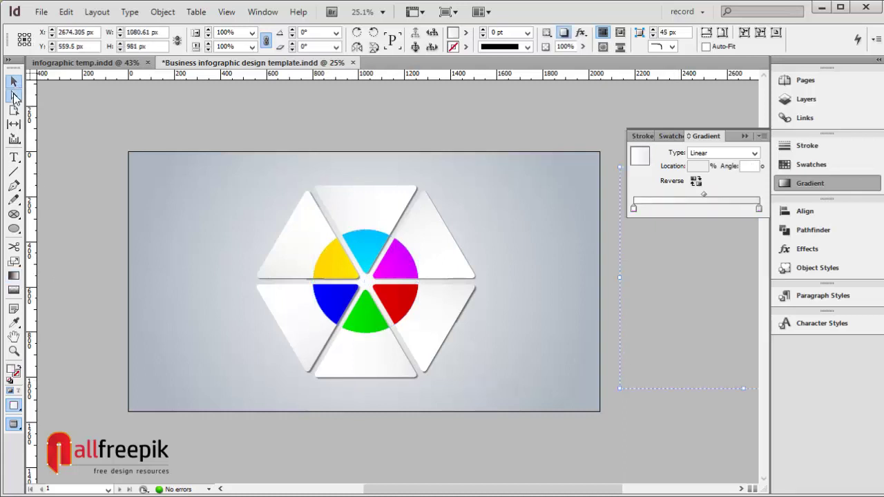
pyautogui.click(14, 96)
pyautogui.click(403, 302)
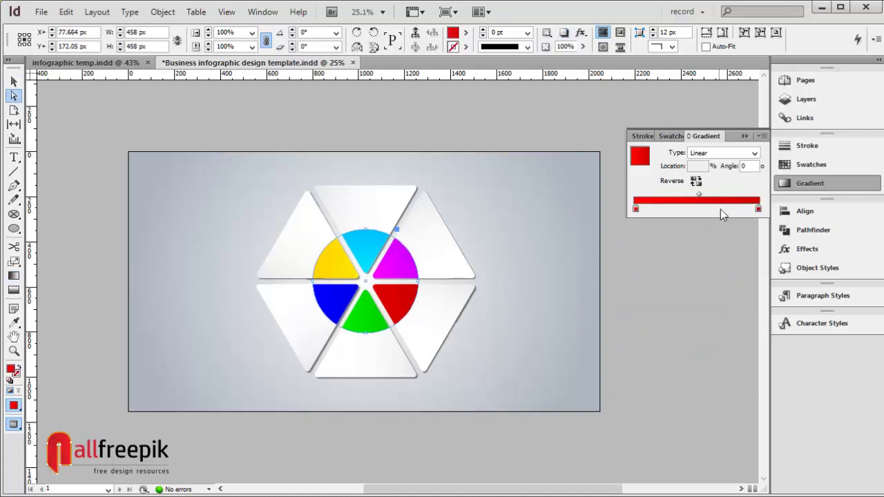
# Redirect the red segment's gradient across it and run the green one downward.
pyautogui.click(14, 275)
pyautogui.moveTo(375, 288); pyautogui.dragTo(419, 312)
pyautogui.click(14, 96)
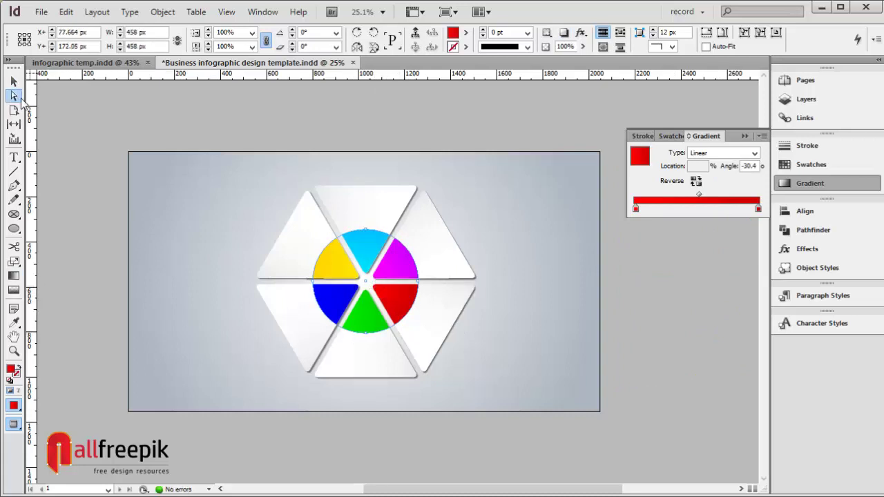
pyautogui.click(366, 314)
pyautogui.click(14, 275)
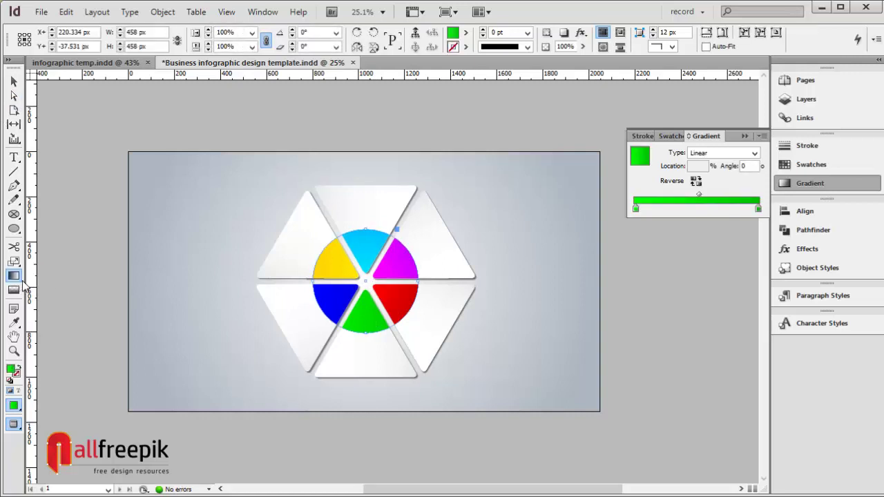
pyautogui.moveTo(364, 293); pyautogui.dragTo(366, 338)
pyautogui.click(14, 95)
pyautogui.click(270, 148)
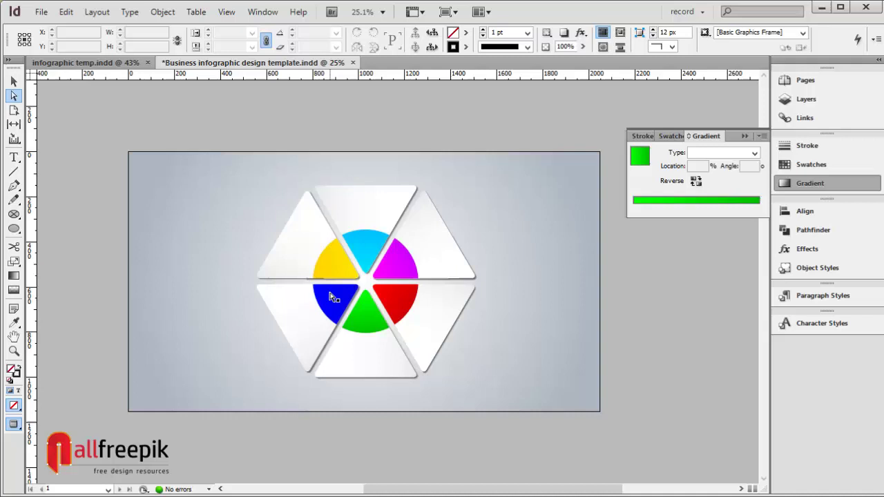
# Re-angle the blue segment's gradient to -153.8° and the yellow one's to 153.4°.
pyautogui.click(335, 300)
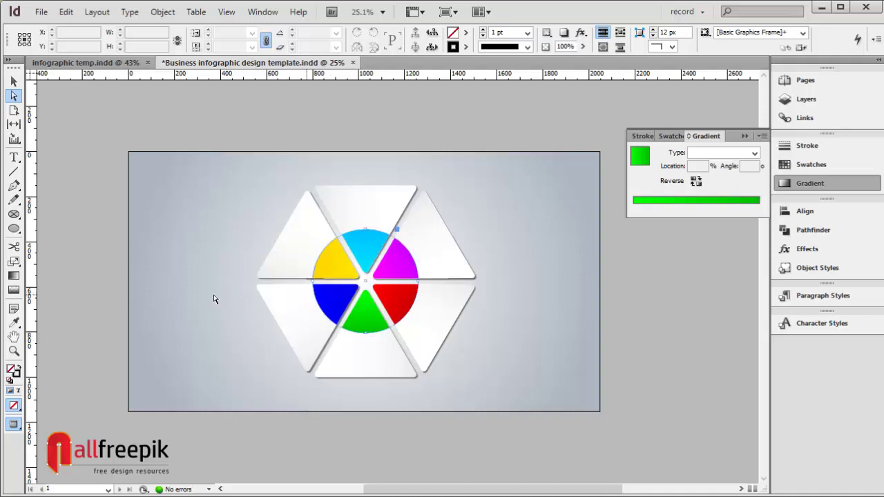
pyautogui.click(14, 275)
pyautogui.moveTo(356, 285); pyautogui.dragTo(286, 311)
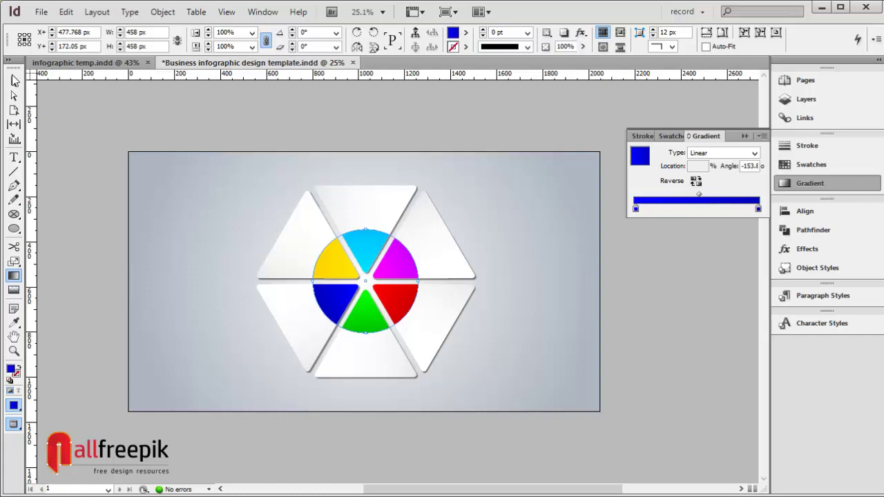
pyautogui.click(14, 96)
pyautogui.click(438, 159)
pyautogui.click(339, 273)
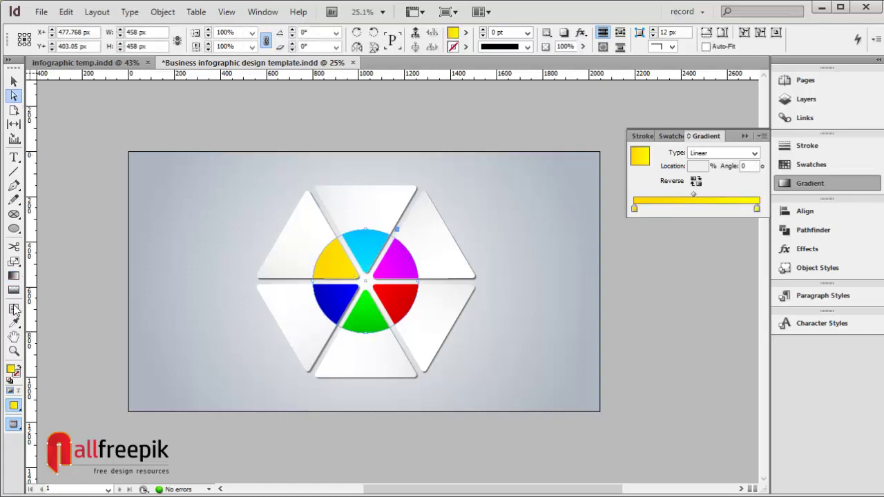
pyautogui.click(15, 277)
pyautogui.moveTo(352, 279); pyautogui.dragTo(336, 265)
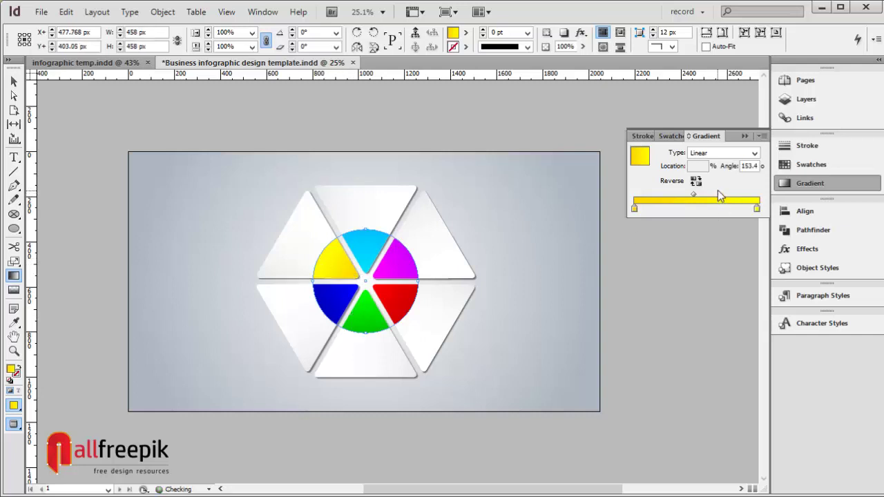
pyautogui.click(13, 82)
pyautogui.click(154, 102)
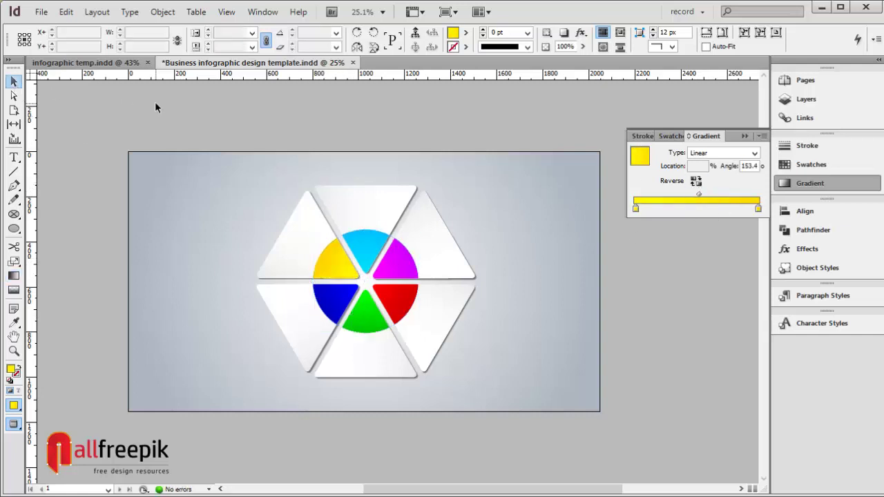
# Draw a circle over the ring's centre with [Paper] fill and no stroke.
pyautogui.moveTo(214, 166); pyautogui.dragTo(537, 403)
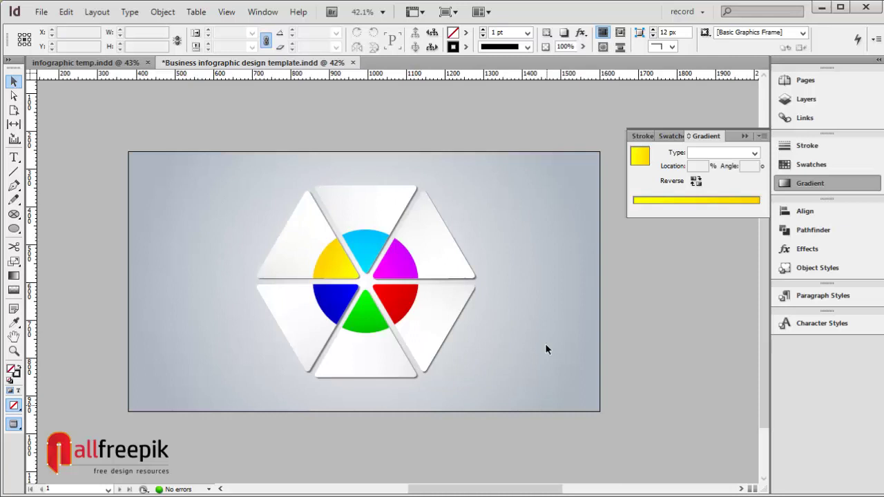
pyautogui.click(14, 229)
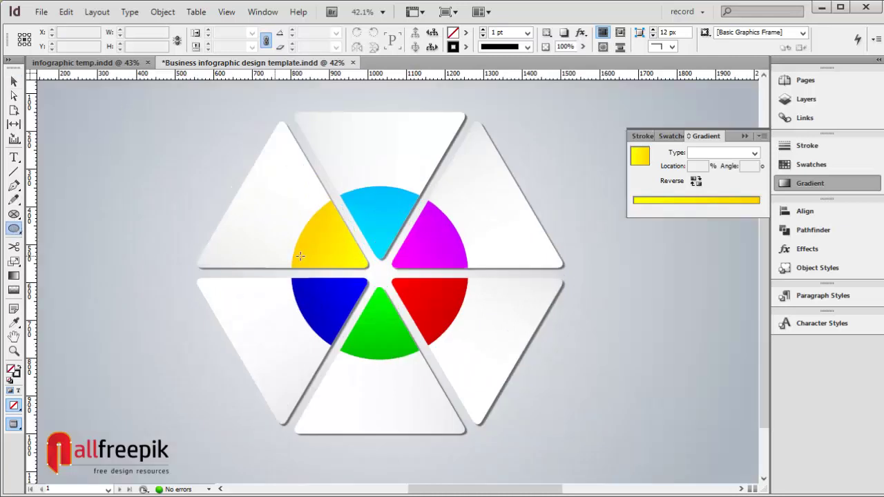
pyautogui.moveTo(380, 281); pyautogui.dragTo(470, 330)
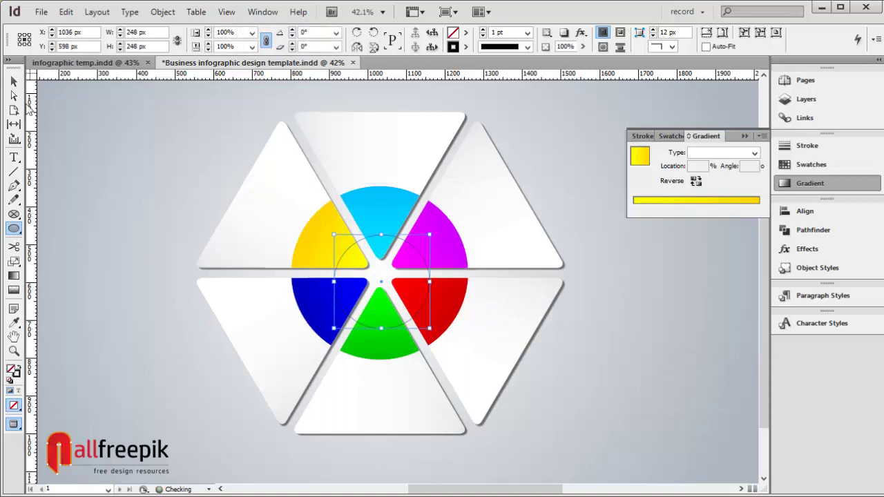
pyautogui.click(14, 83)
pyautogui.click(465, 33)
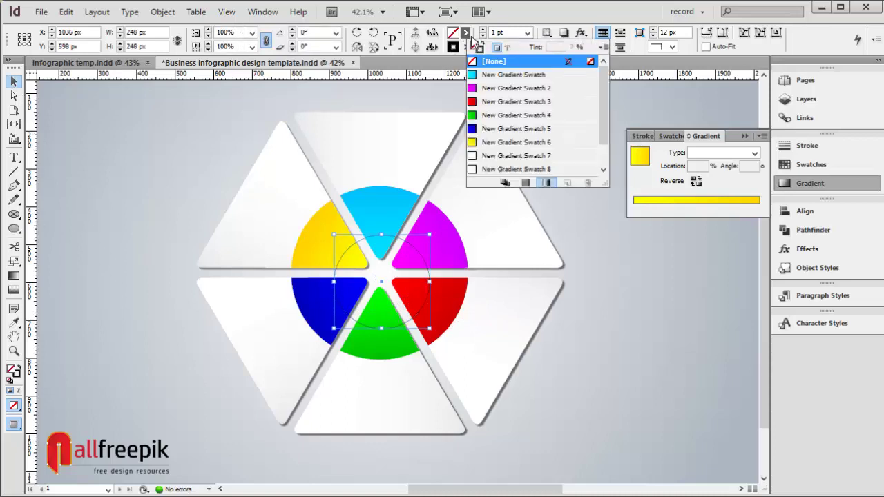
pyautogui.click(521, 184)
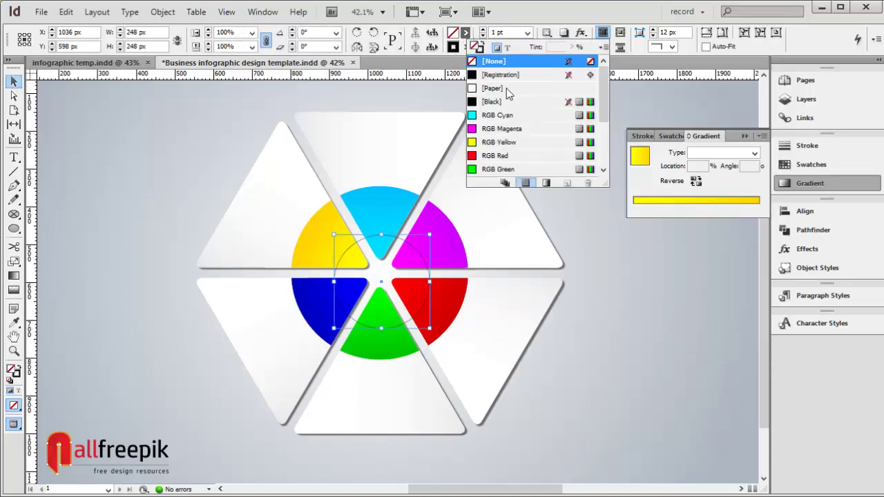
pyautogui.click(506, 88)
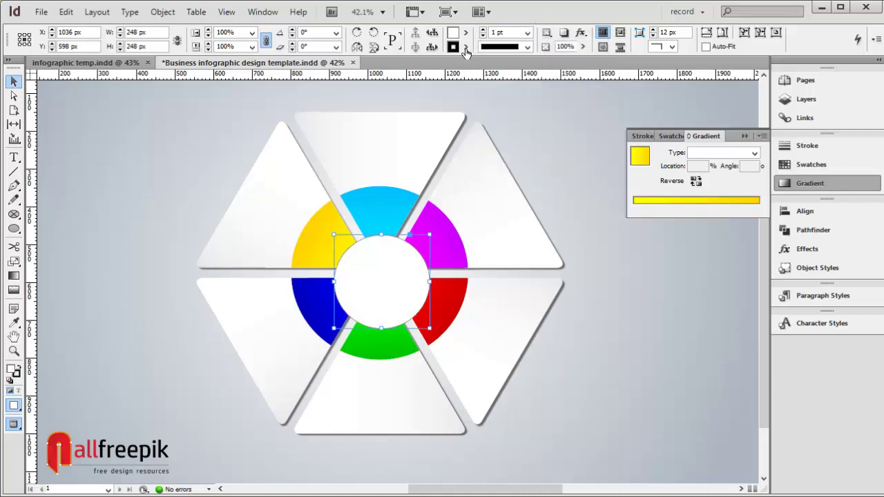
pyautogui.click(465, 47)
pyautogui.click(491, 74)
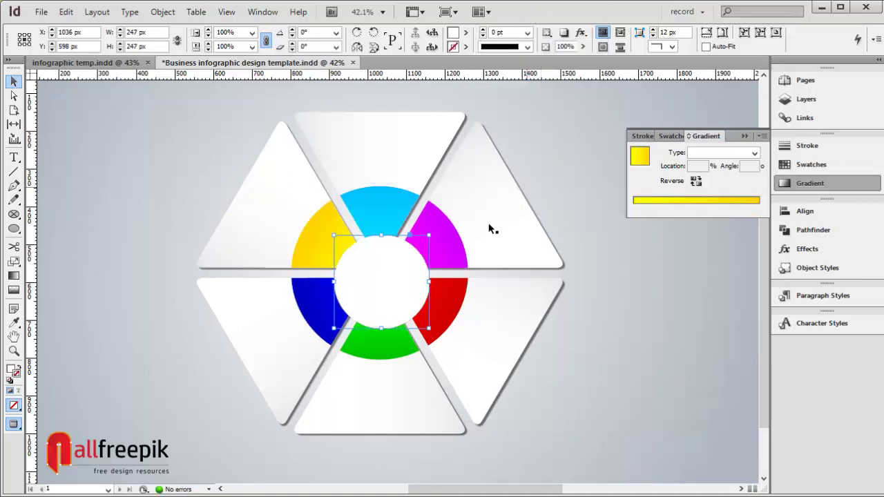
# Enlarge the white circle to about 313 px and centre it on the ring.
pyautogui.moveTo(397, 273); pyautogui.dragTo(396, 264)
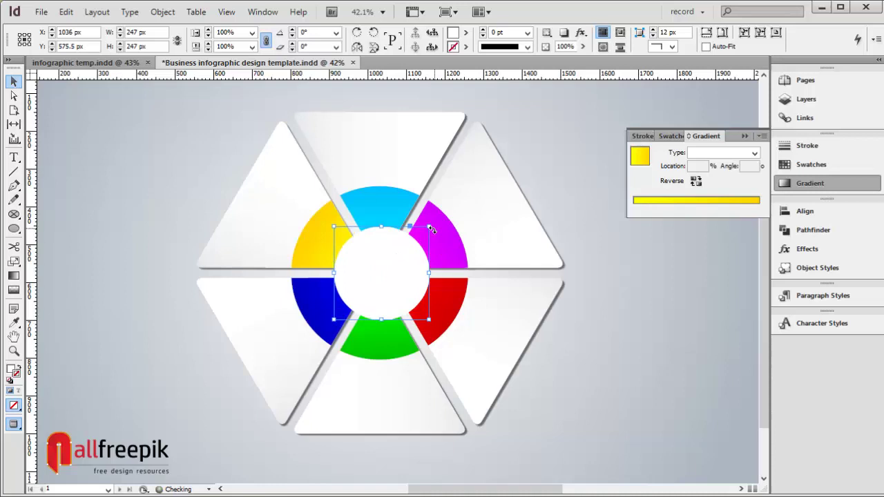
pyautogui.moveTo(429, 224); pyautogui.dragTo(444, 210)
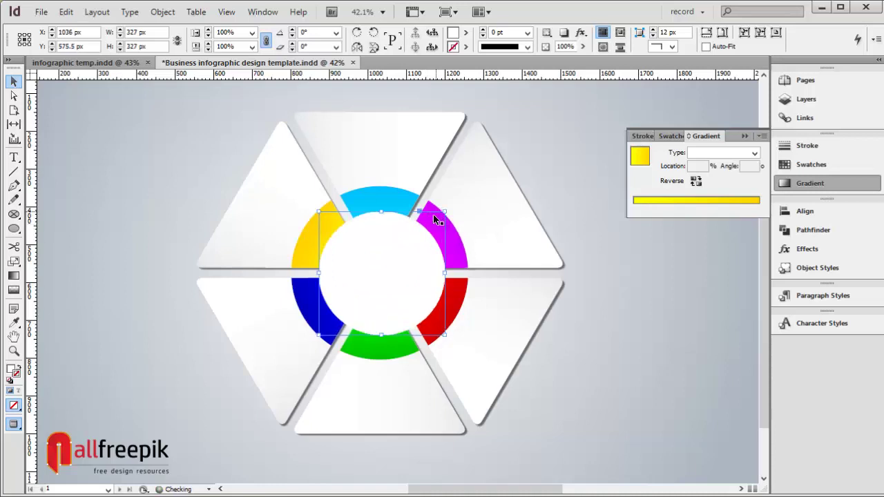
pyautogui.moveTo(402, 262); pyautogui.dragTo(401, 265)
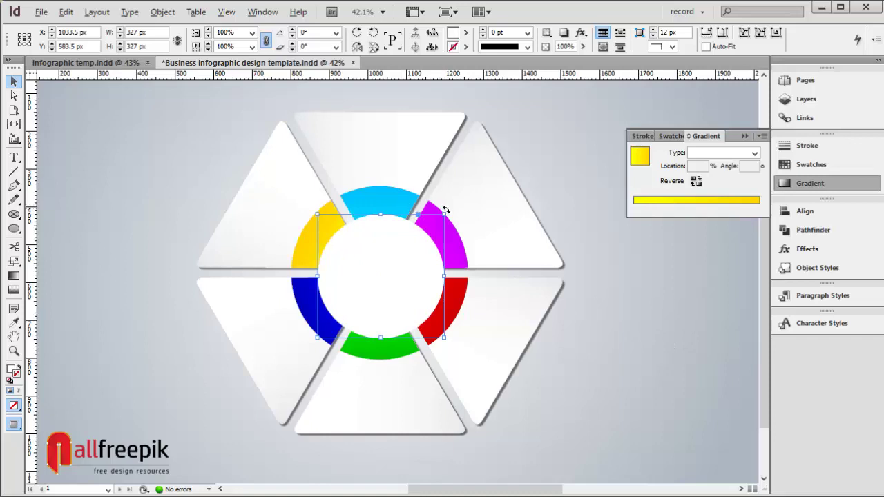
pyautogui.moveTo(444, 216); pyautogui.dragTo(440, 220)
pyautogui.click(575, 346)
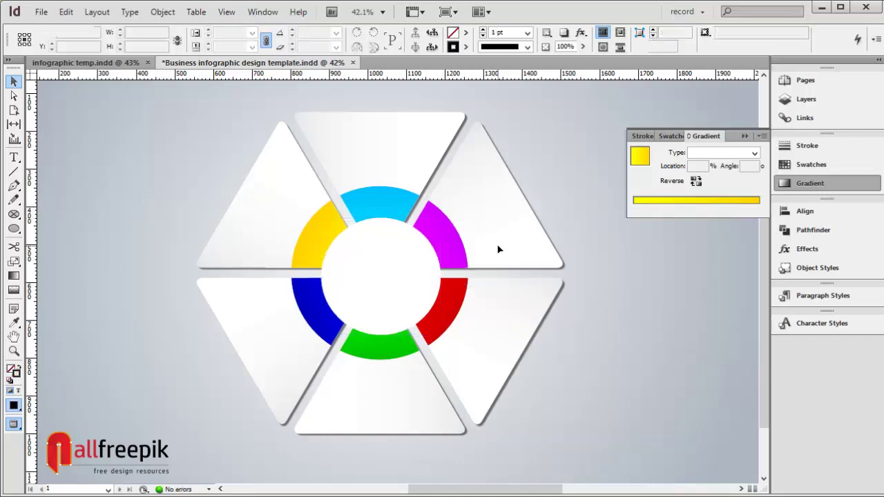
# Move the white triangles' gradient midpoints left to about 71.4% and 62.6%.
pyautogui.click(568, 390)
pyautogui.moveTo(577, 442); pyautogui.dragTo(173, 131)
pyautogui.moveTo(746, 196); pyautogui.dragTo(712, 195)
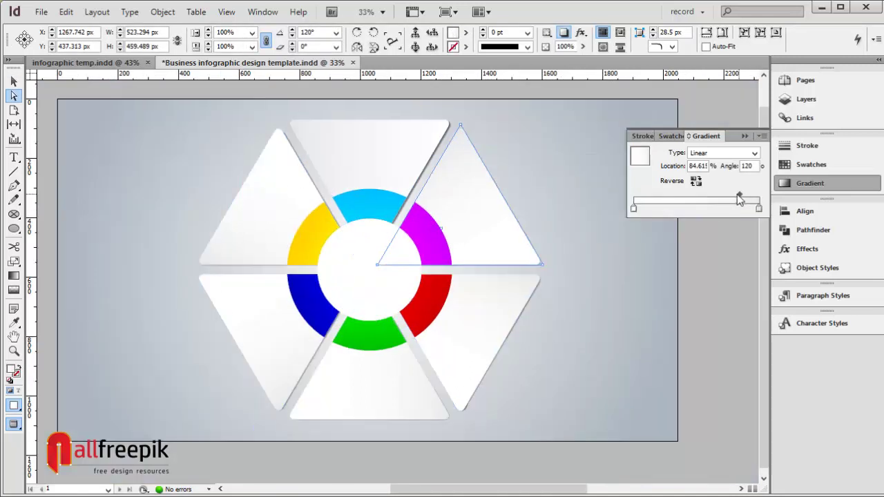
pyautogui.click(505, 314)
pyautogui.click(412, 386)
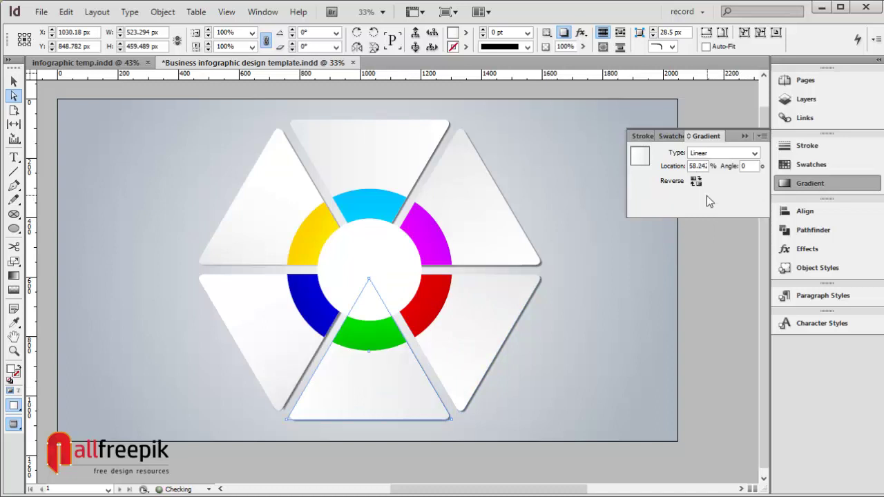
pyautogui.click(256, 306)
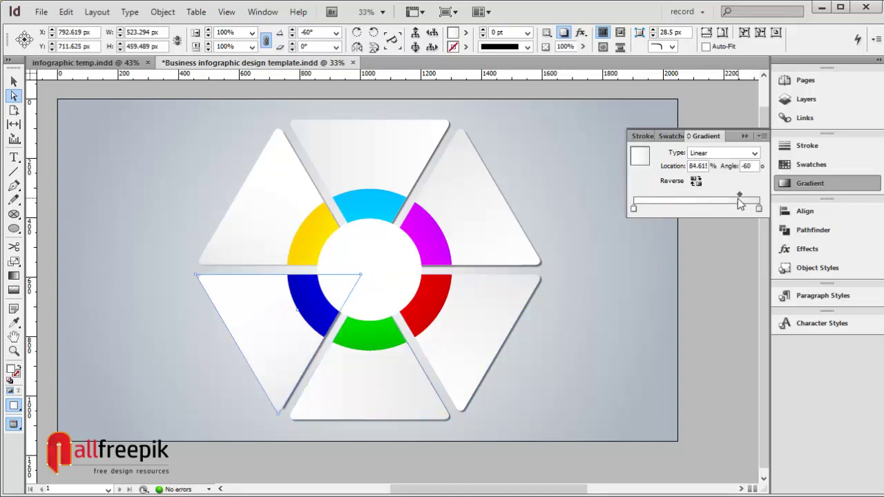
pyautogui.moveTo(739, 196); pyautogui.dragTo(712, 196)
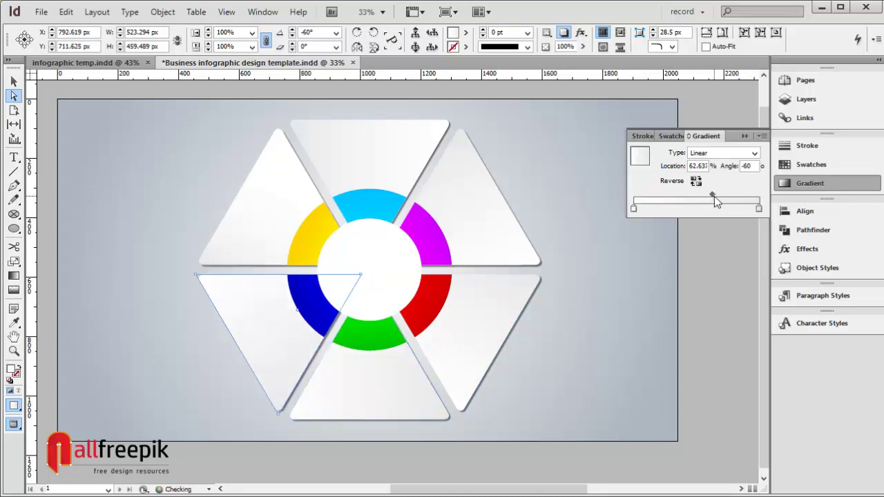
pyautogui.click(295, 223)
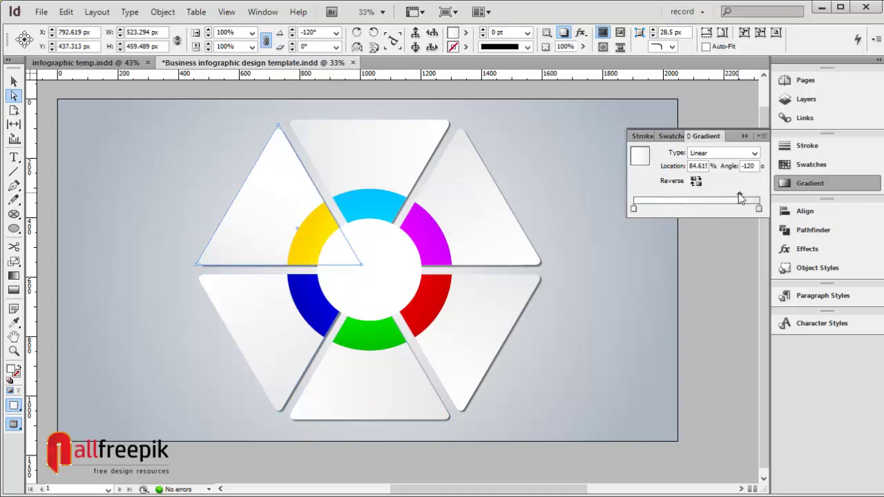
pyautogui.click(702, 278)
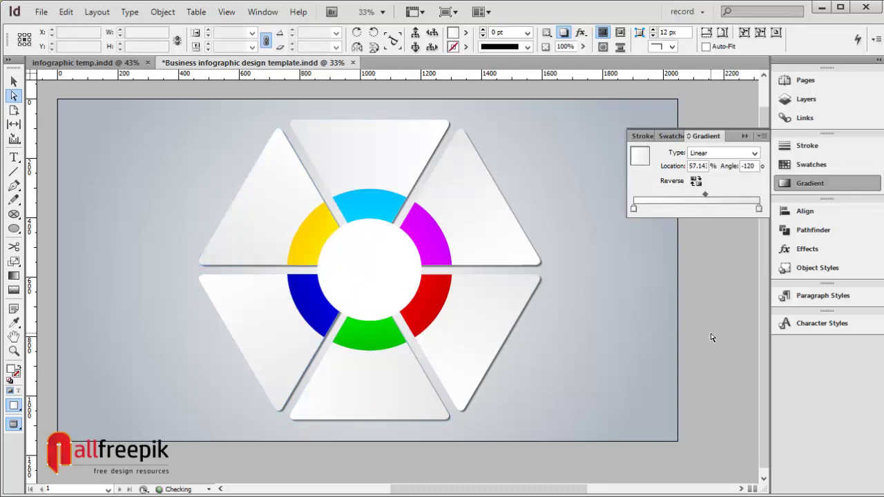
# Select everything and ungroup the hexagon graphic.
pyautogui.press('v')
pyautogui.hotkey('ctrl', 'a')
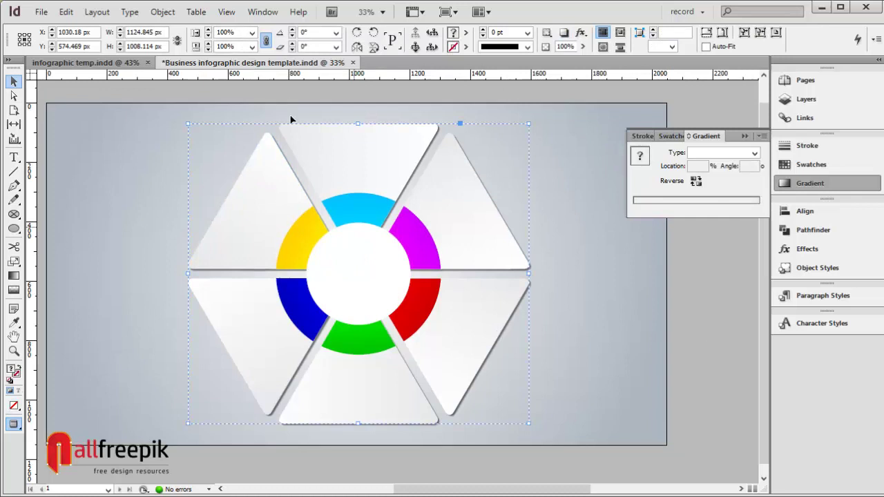
pyautogui.click(163, 12)
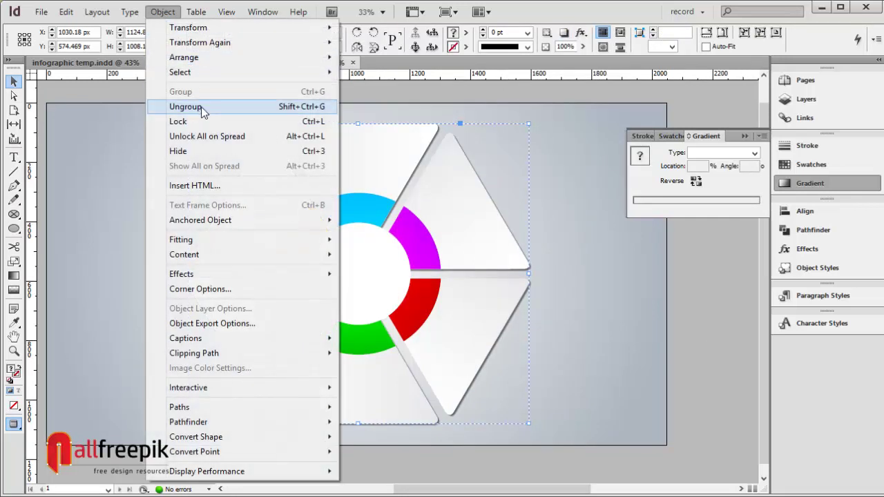
pyautogui.click(201, 109)
pyautogui.click(674, 306)
# Give the white centre circle a drop shadow: 50% opacity, 5 px X/Y offsets, 5 px size.
pyautogui.click(391, 269)
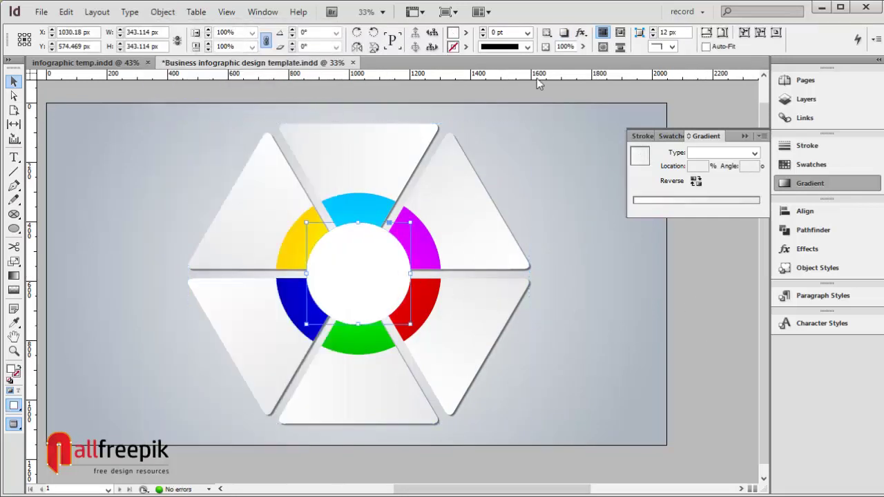
pyautogui.click(564, 32)
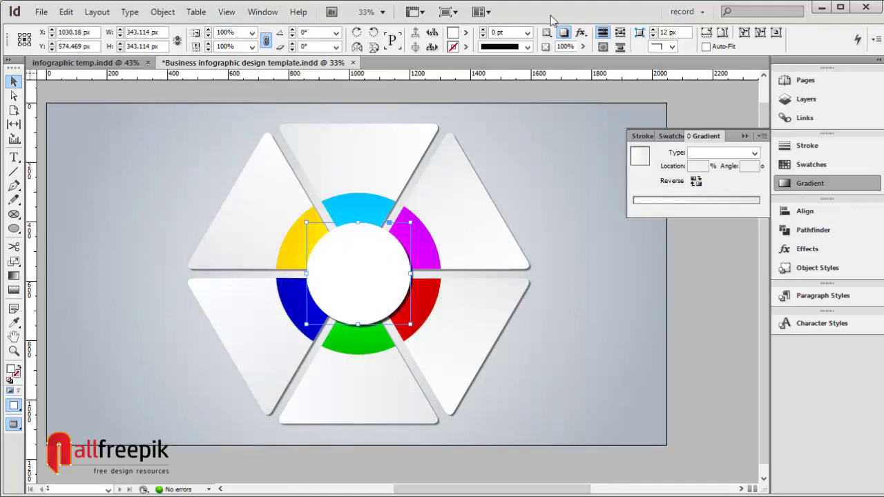
pyautogui.click(580, 33)
pyautogui.click(631, 53)
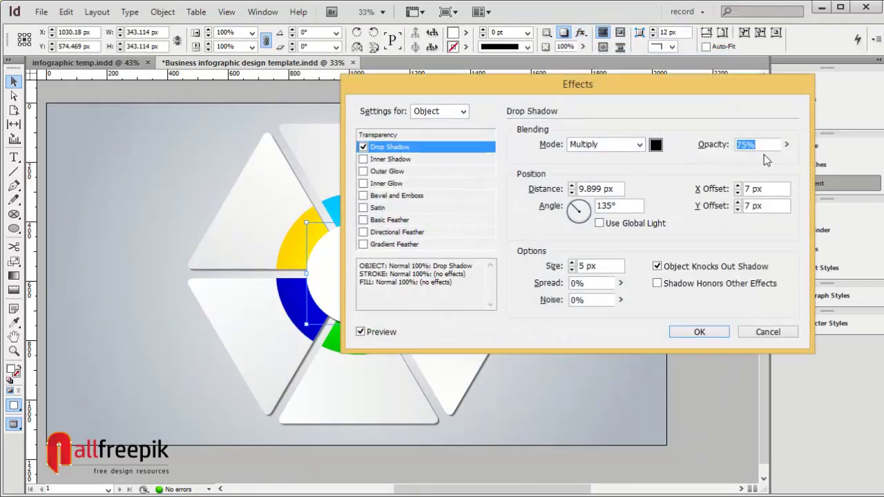
pyautogui.write('50')
pyautogui.press('Tab')
pyautogui.press('Tab')
pyautogui.press('Tab')
pyautogui.press('Tab')
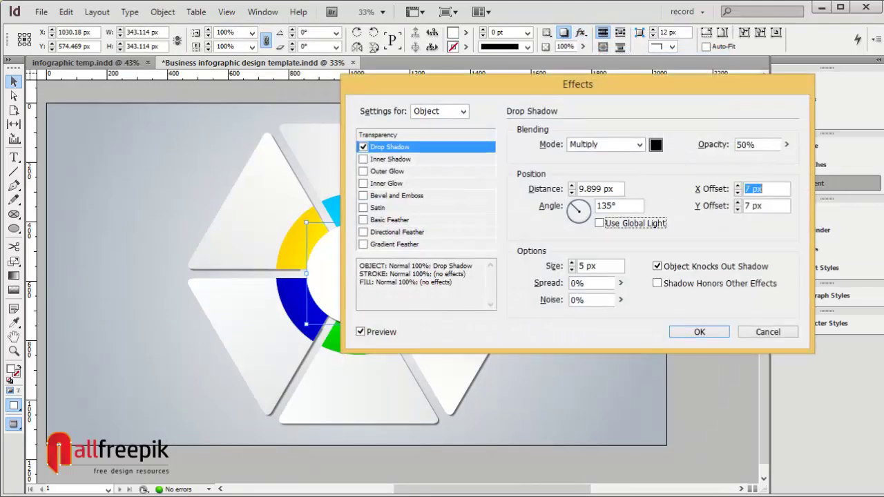
pyautogui.write('5')
pyautogui.press('Tab')
pyautogui.write('5')
pyautogui.press('Tab')
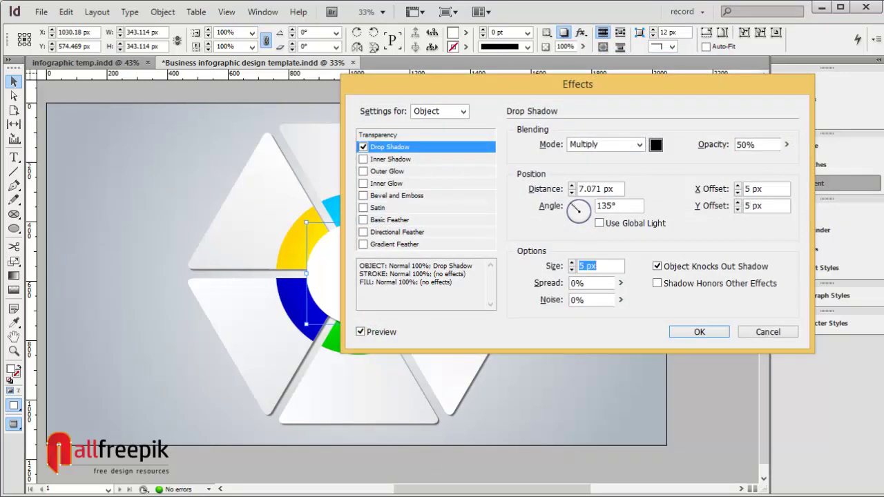
pyautogui.write('5')
pyautogui.press('Return')
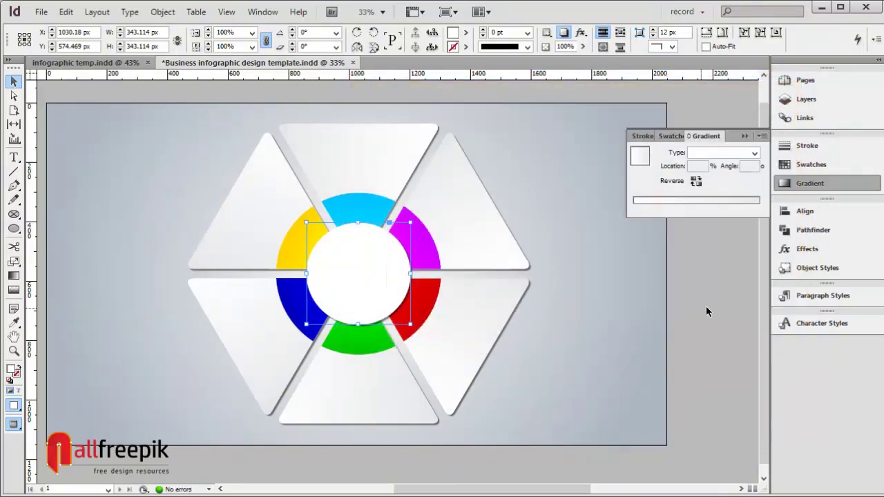
# Deselect the centre circle to view the finished numbered infographic.
pyautogui.click(705, 312)
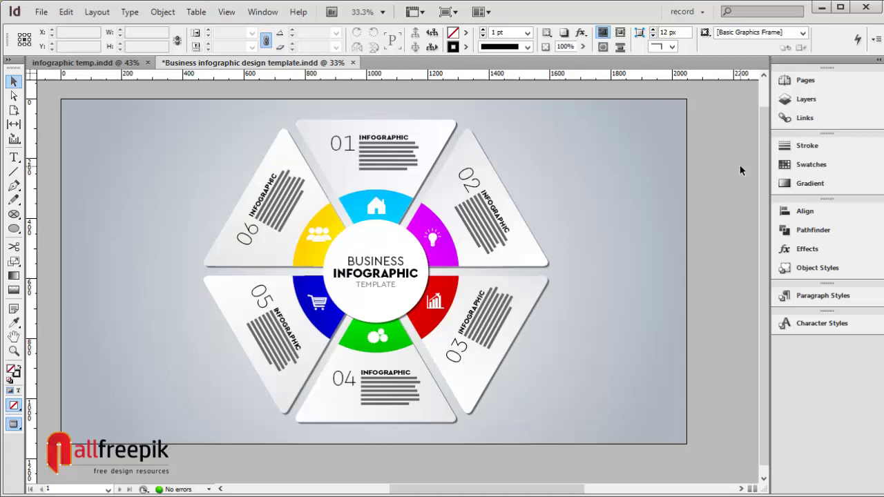